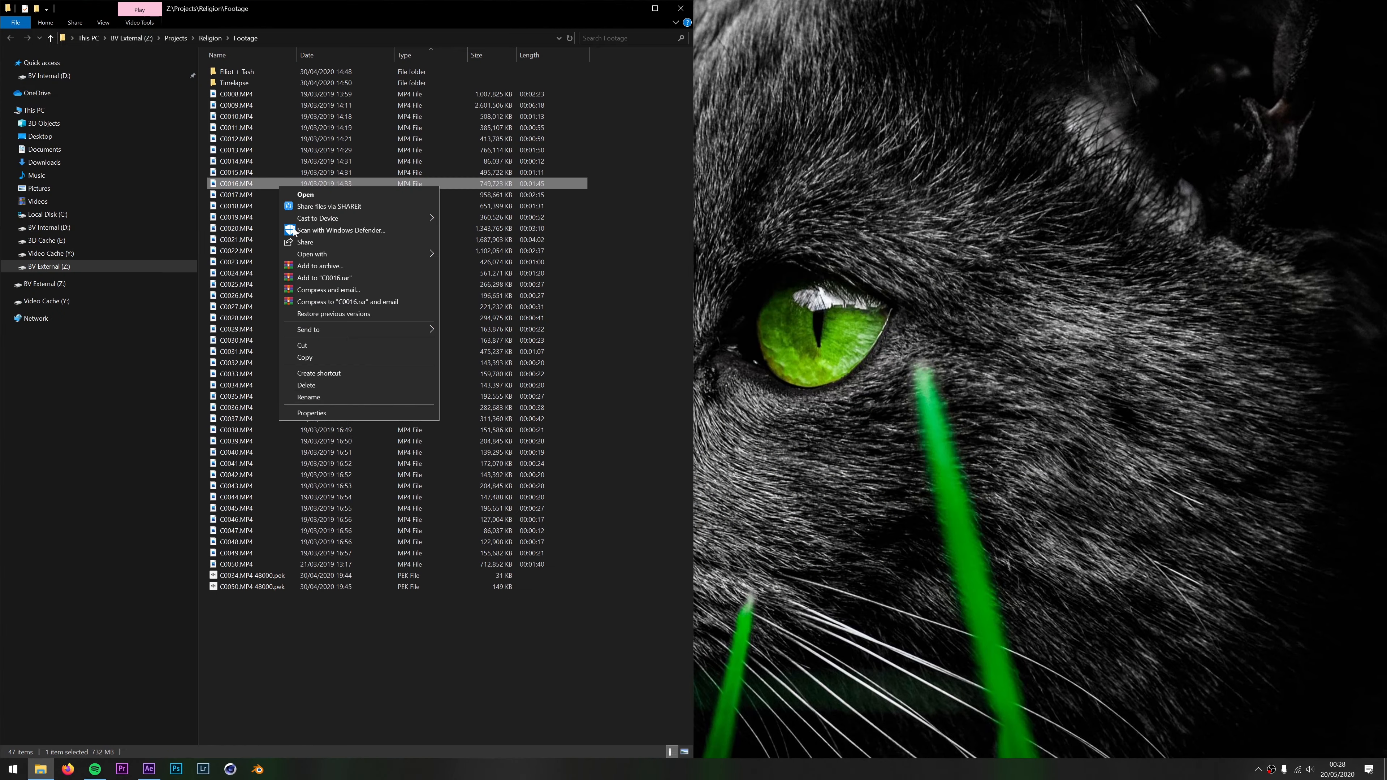
Import the C0016.MP4 clip from the Footage folder into the After Effects project.
left_click(322, 399)
left_click(321, 211)
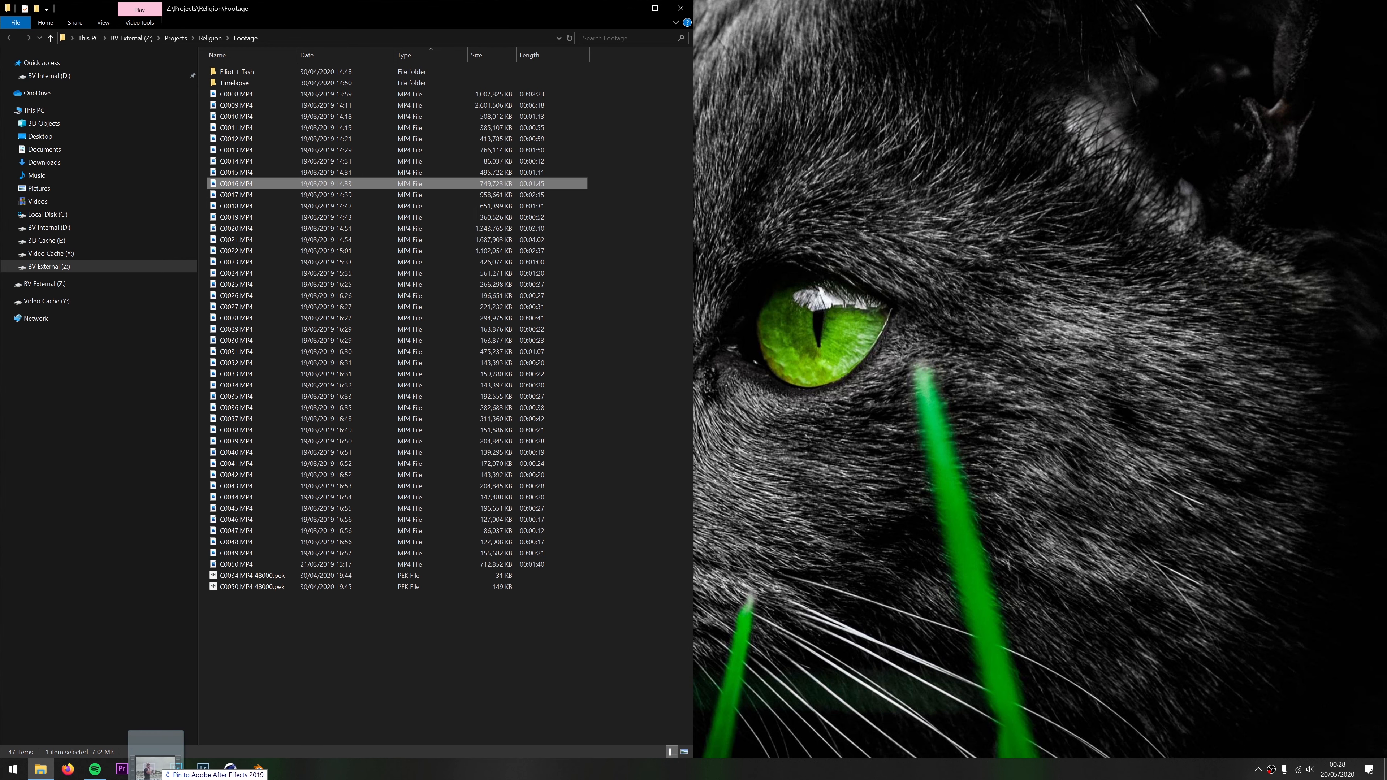
left_click_drag(156, 773, 80, 515)
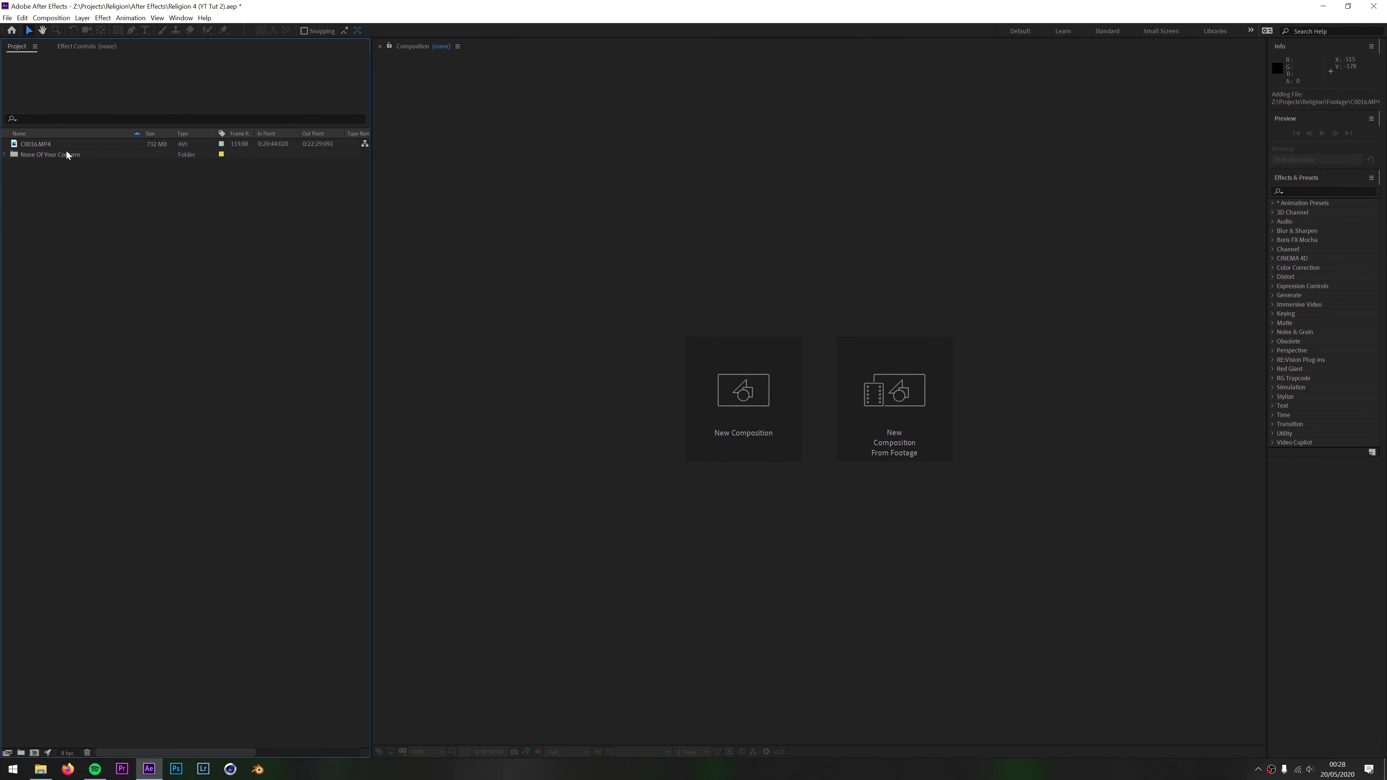
Conform C0016.MP4 to 23.976 frames per second and create a composition from it.
right_click(54, 144)
mouse_move(104, 211)
left_click(215, 222)
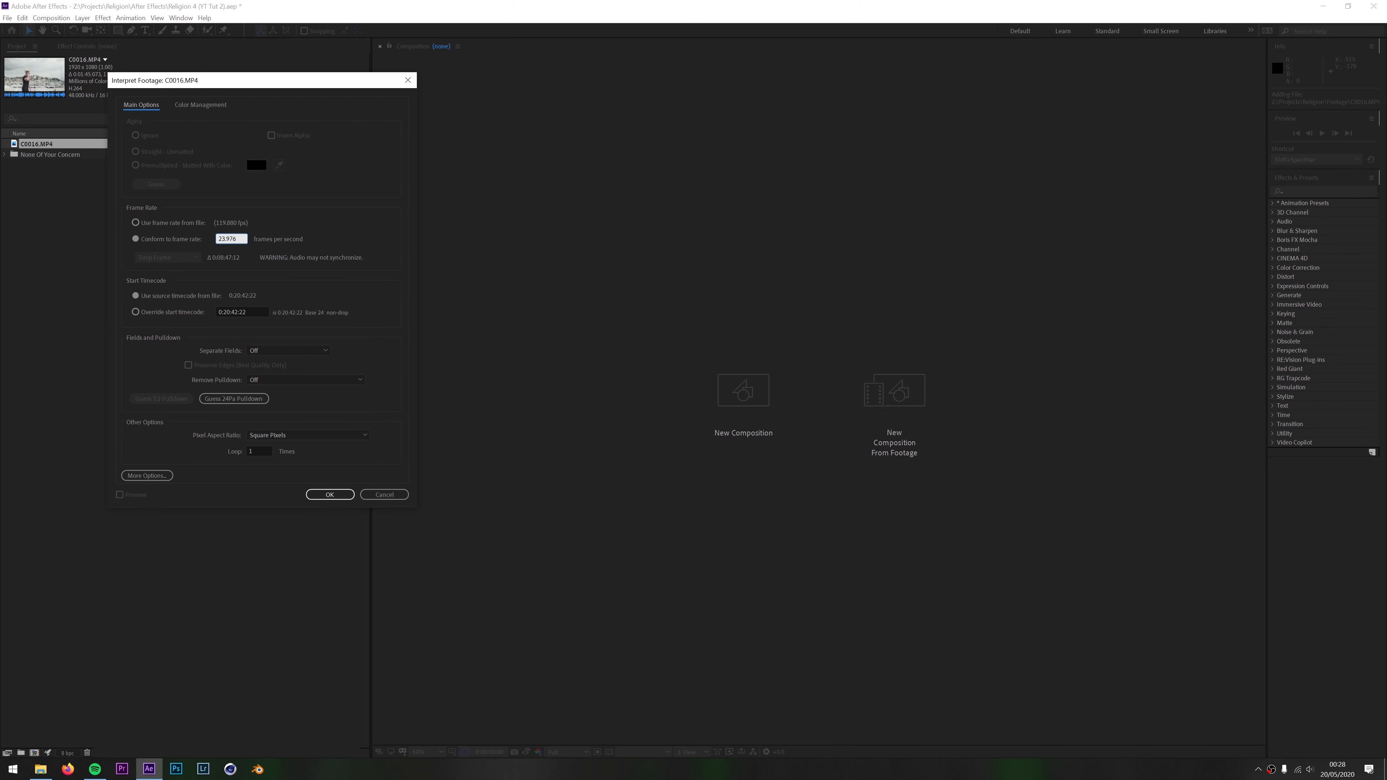
key("Return")
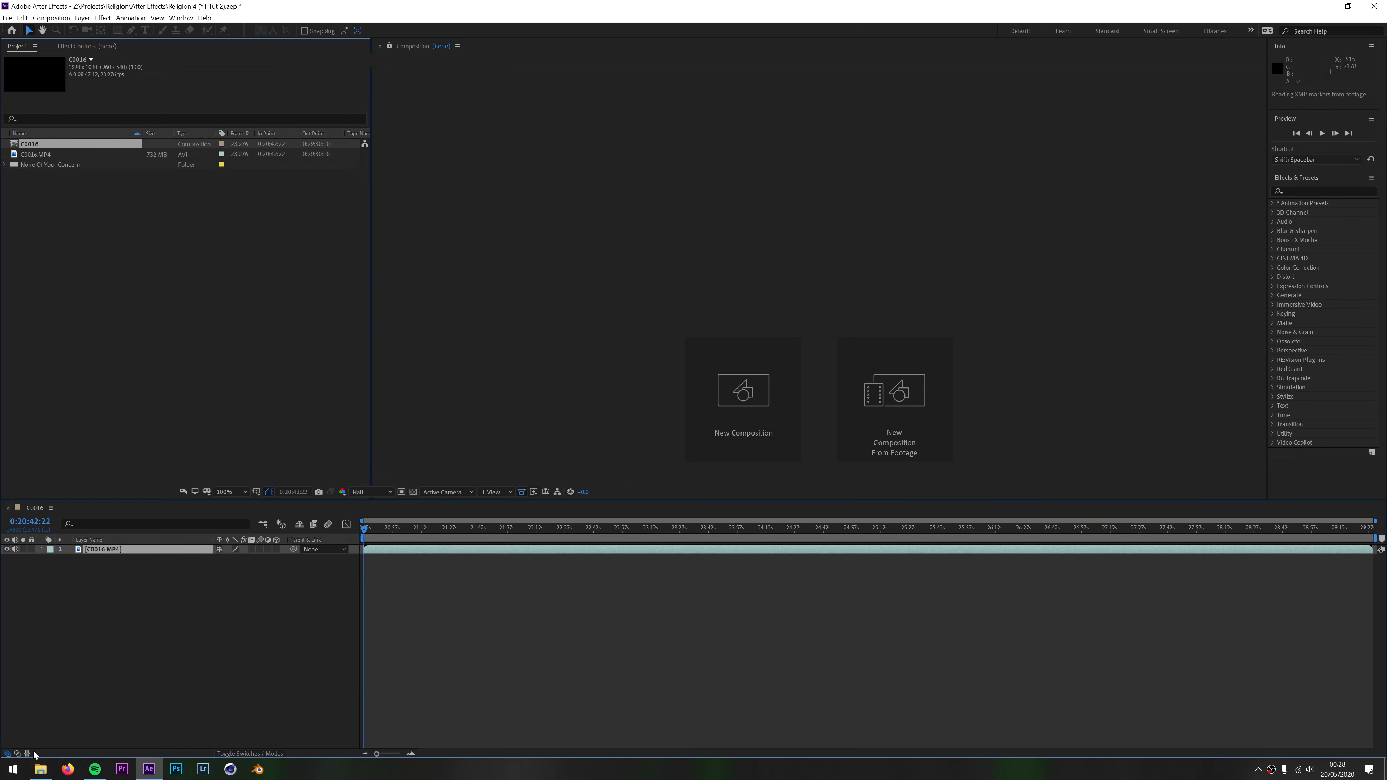
Set the work area around the phone throw, about 24 seconds long, and trim the composition to it.
left_click_drag(1116, 541, 1158, 541)
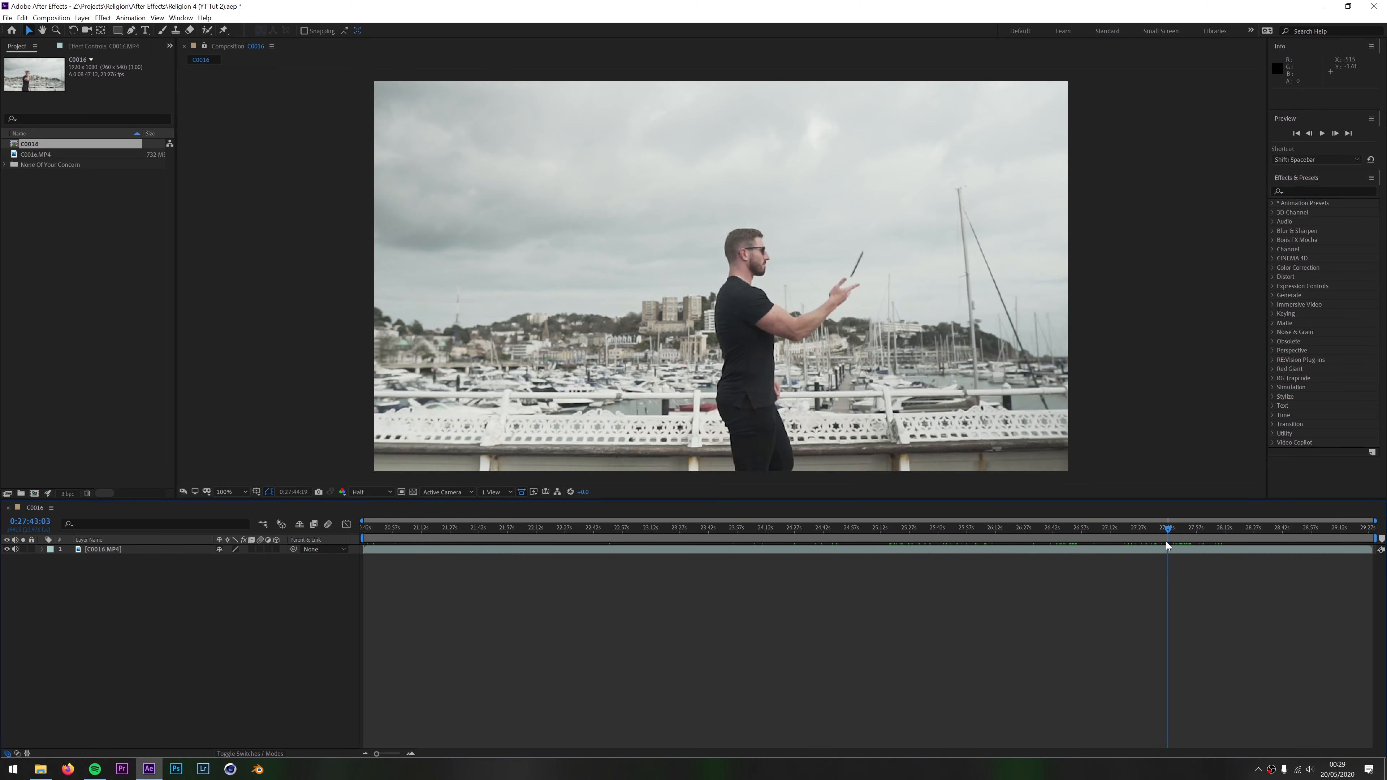
left_click_drag(362, 538, 1153, 539)
left_click_drag(1159, 529, 1196, 529)
left_click_drag(1376, 539, 1200, 539)
right_click(1180, 540)
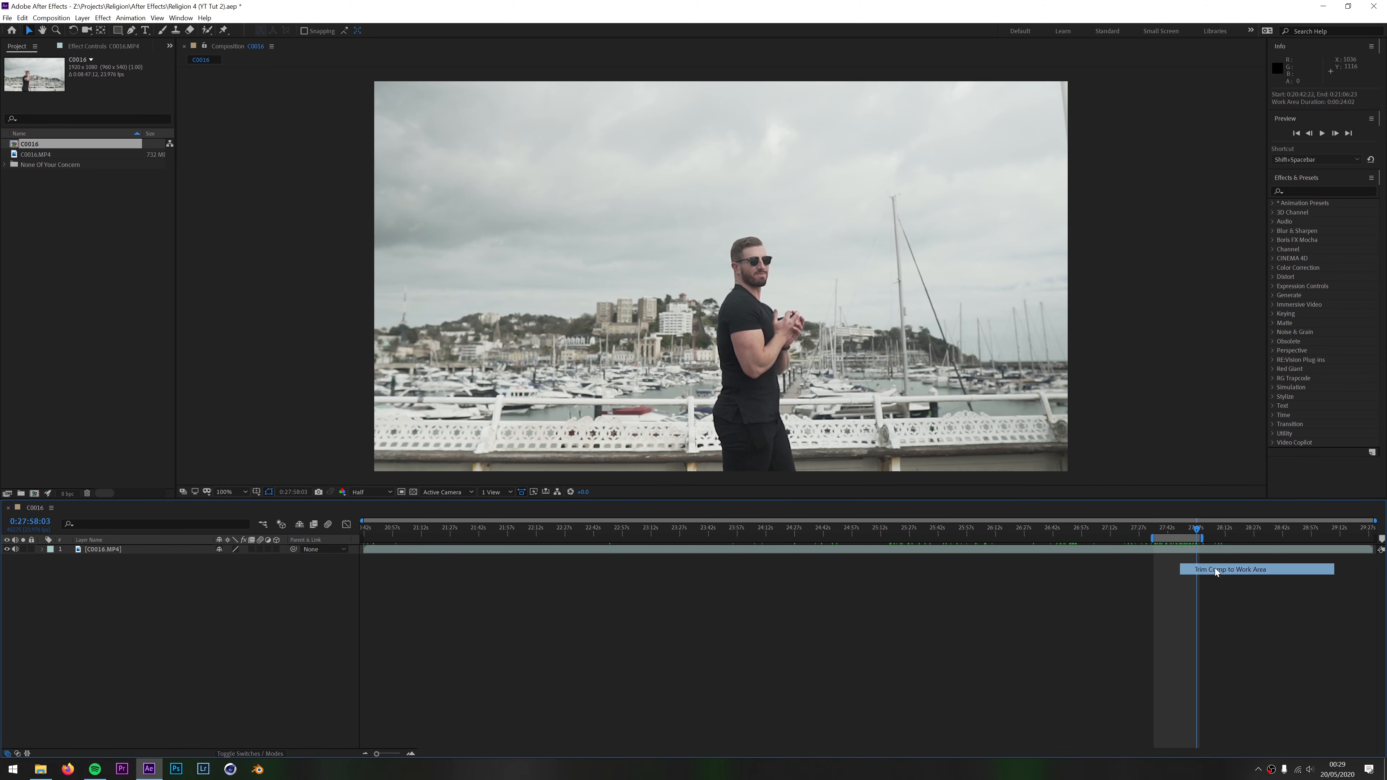
left_click(1214, 569)
Stabilise the C0016.MP4 layer with Warp Stabilizer using Detailed Analysis and preview the result.
left_click(1322, 191)
type("warp")
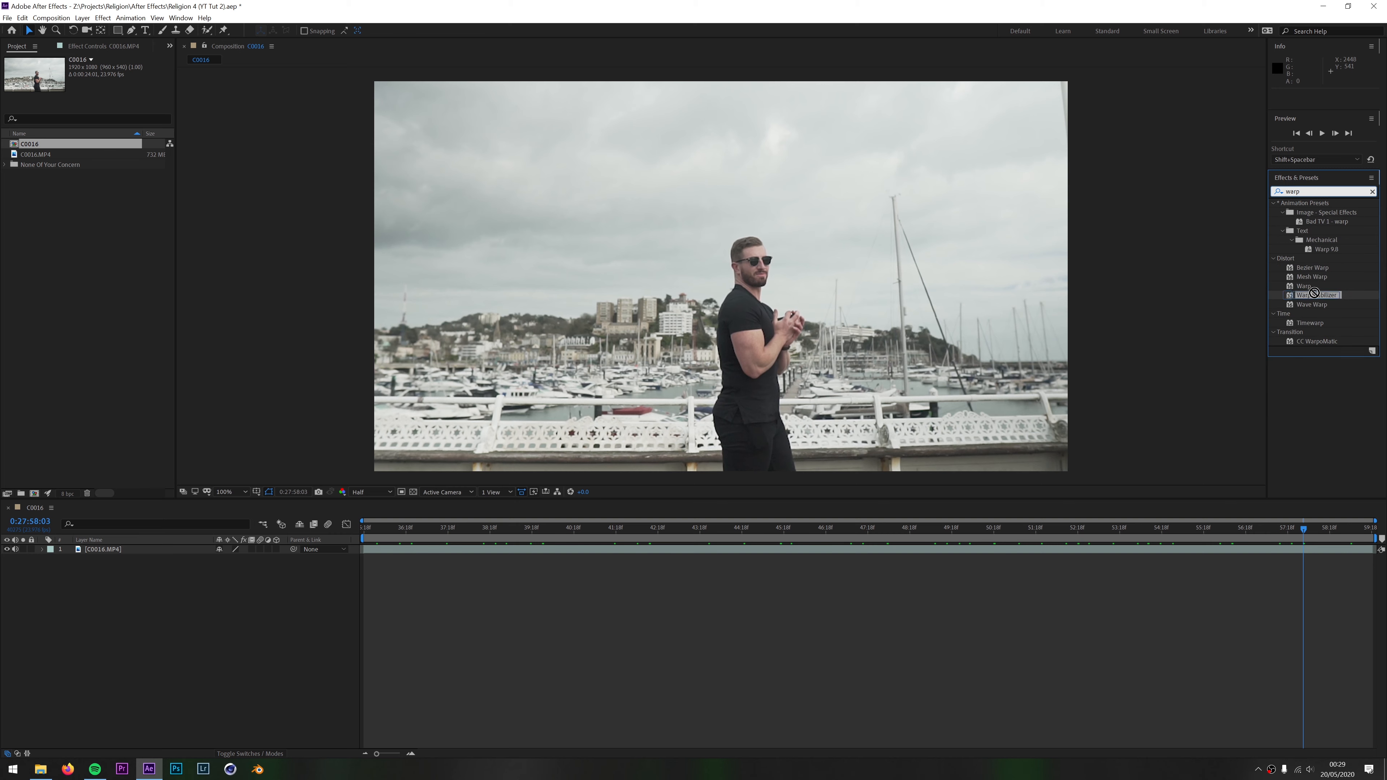
left_click_drag(839, 557, 838, 552)
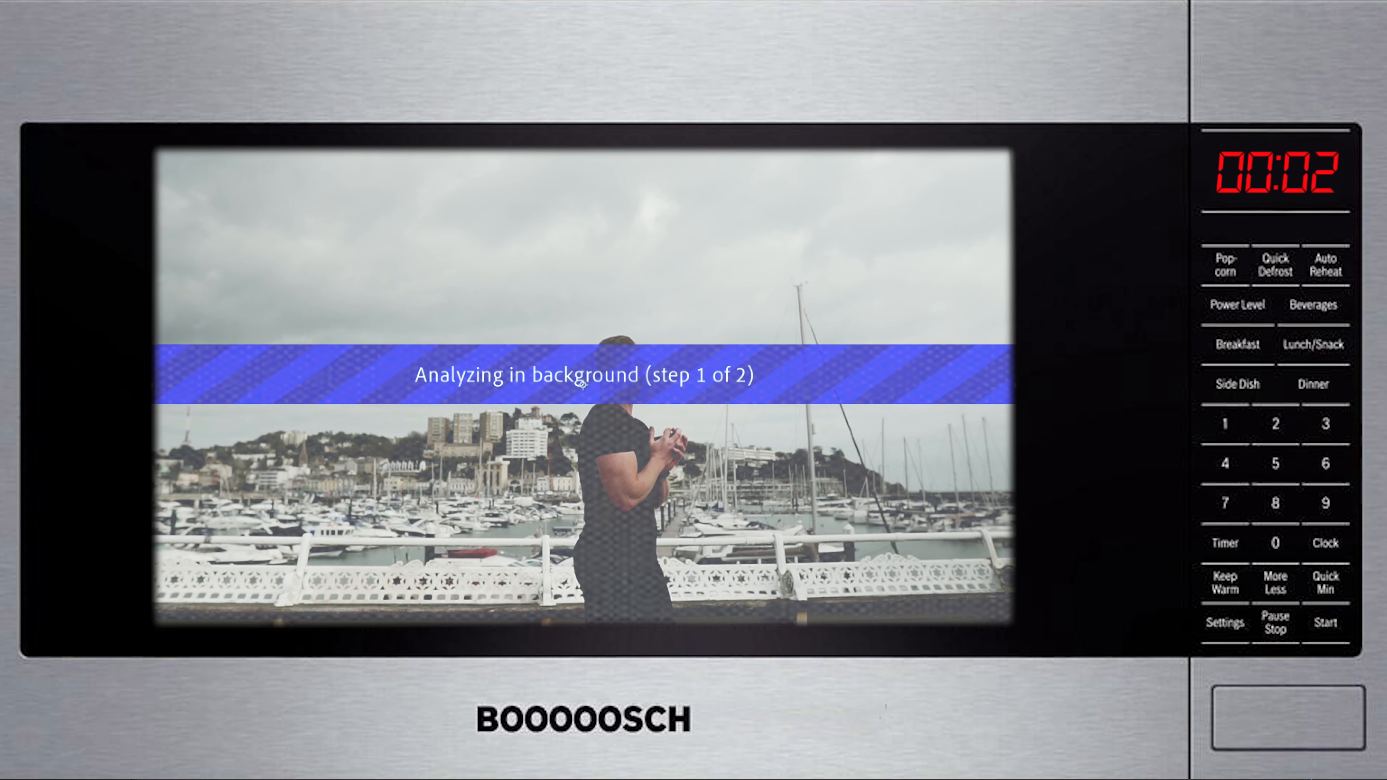
left_click(338, 315)
left_click(309, 384)
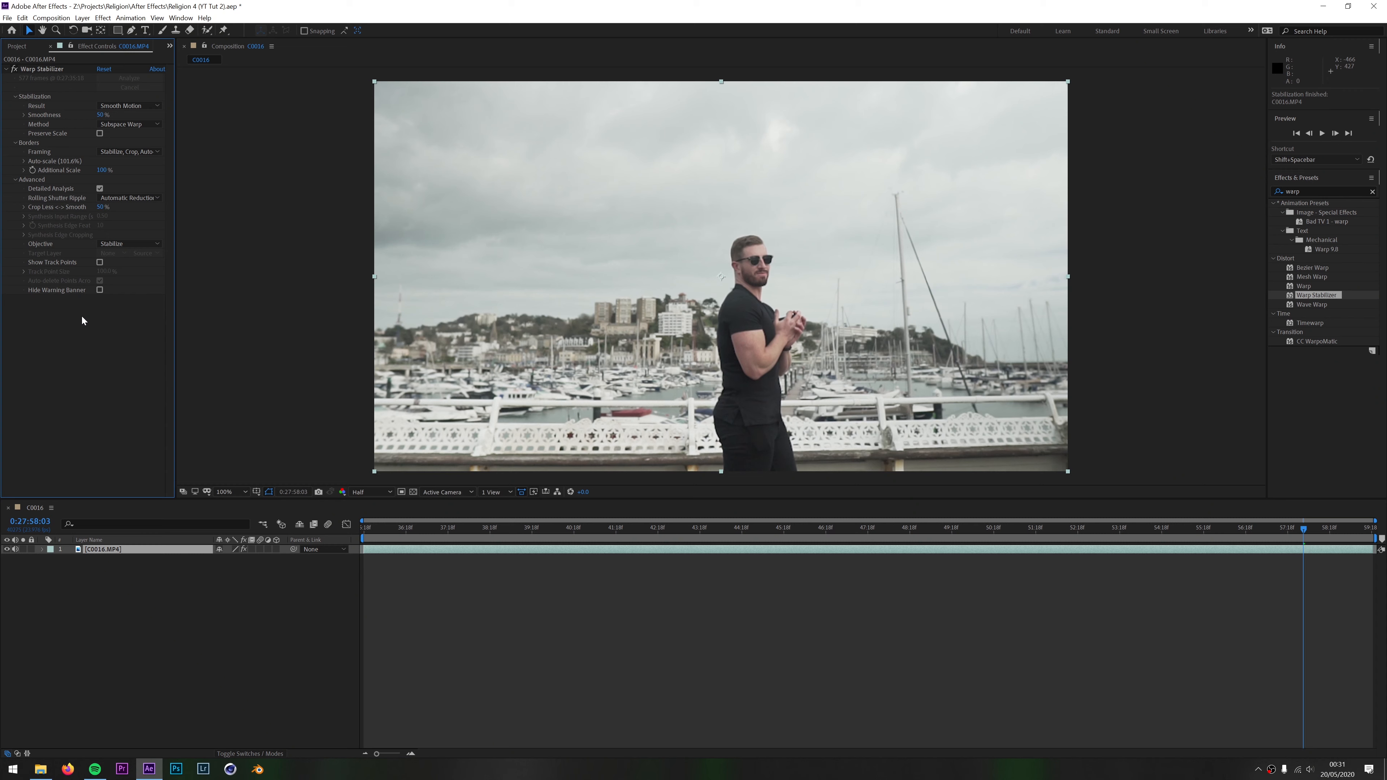
key("space")
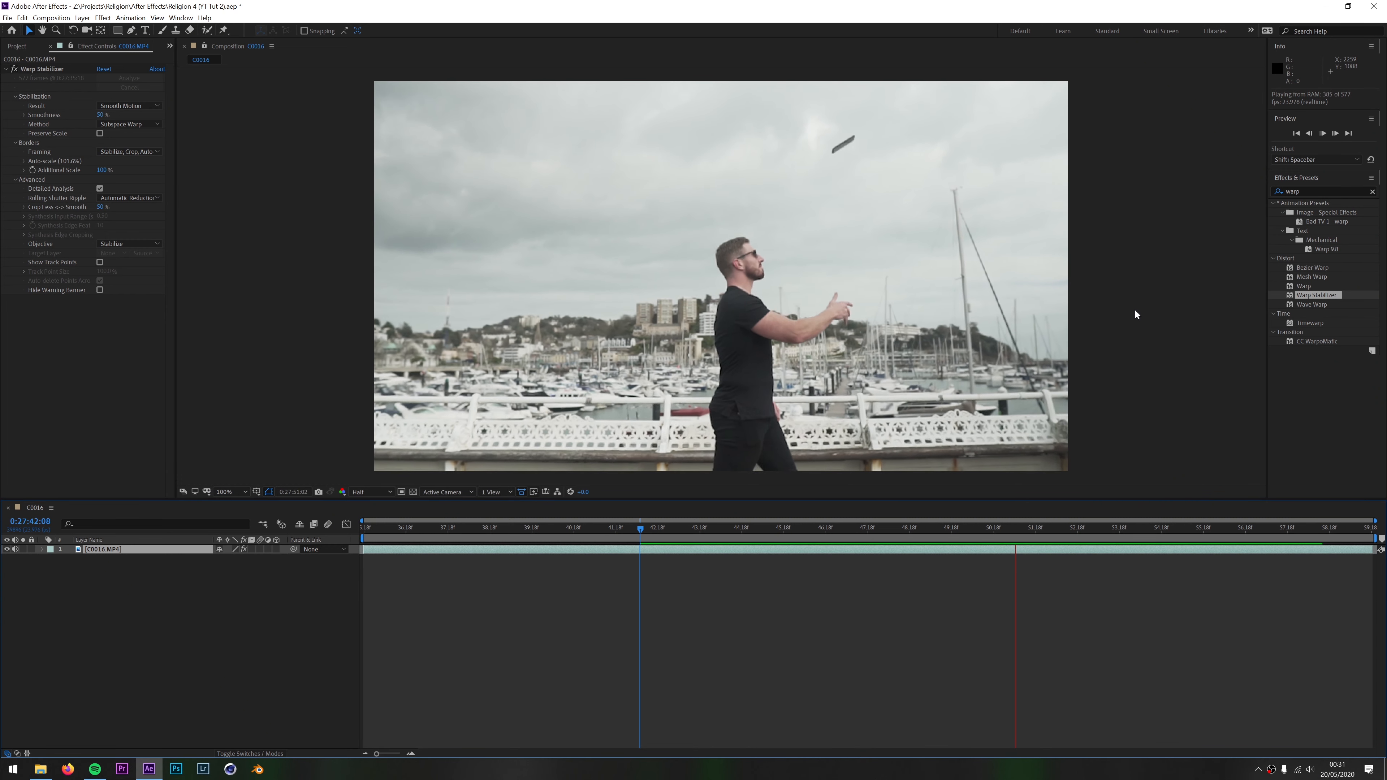
Pre-compose the stabilised clip layer under a name ending in "iPhone Throw".
right_click(136, 549)
left_click(175, 506)
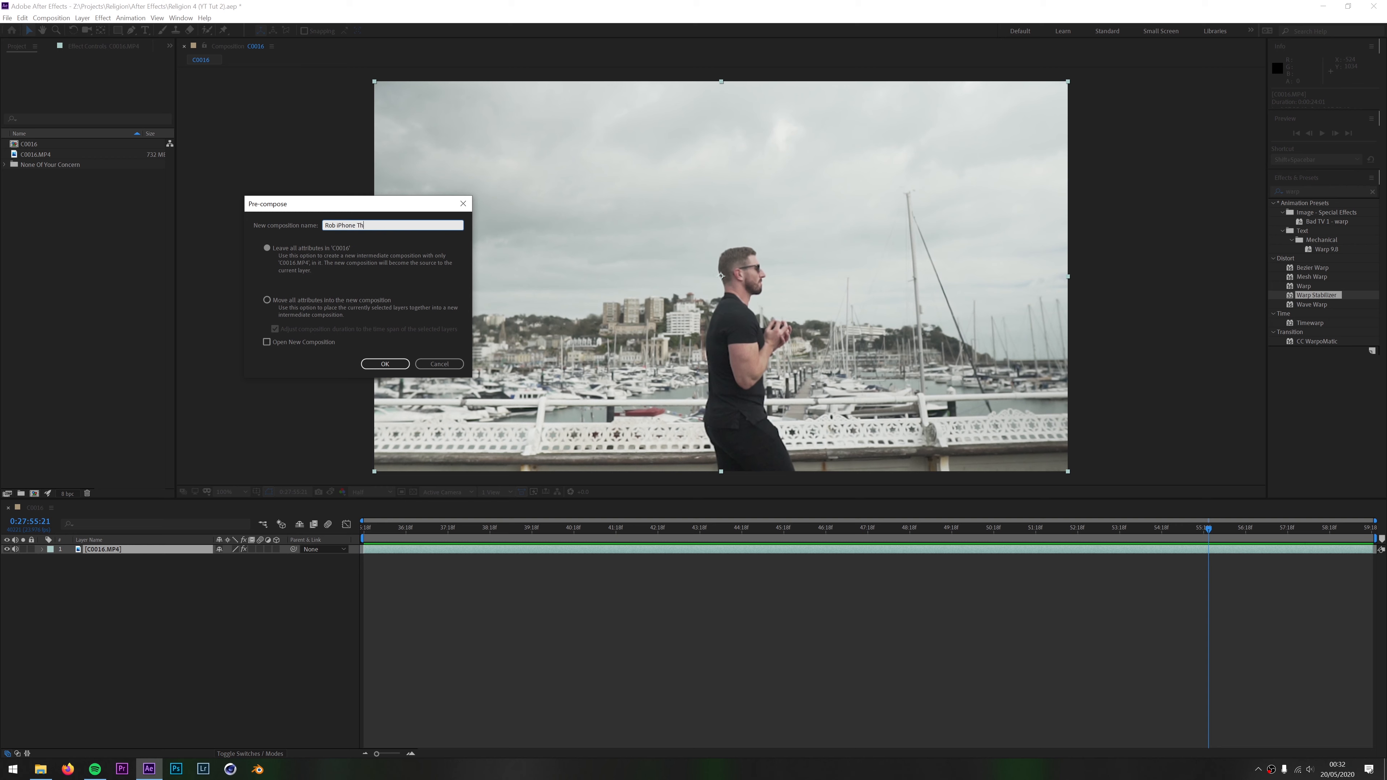
left_click(384, 363)
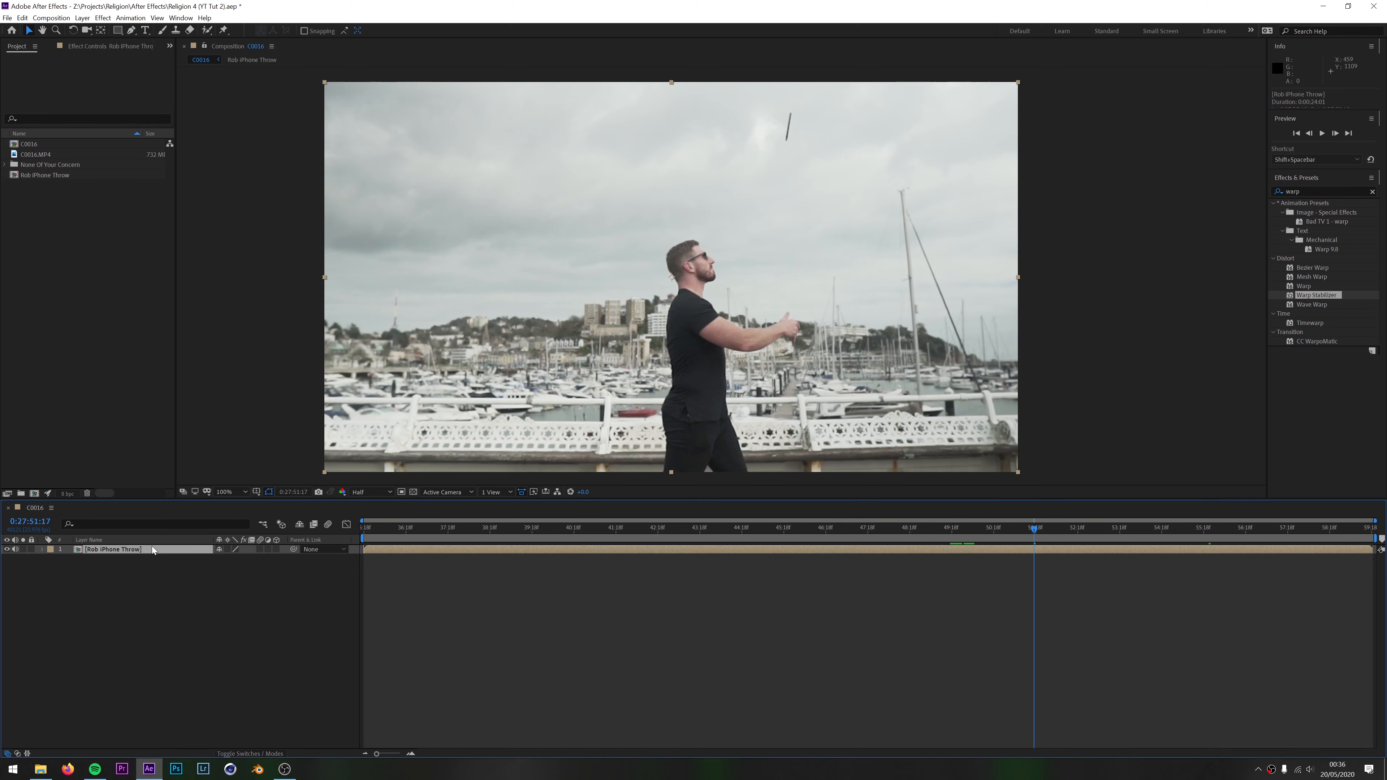
Duplicate the pre-composed layer and trim the upper copy to start at 0:27:50:05, as the phone leaves the hand.
key("ctrl+d")
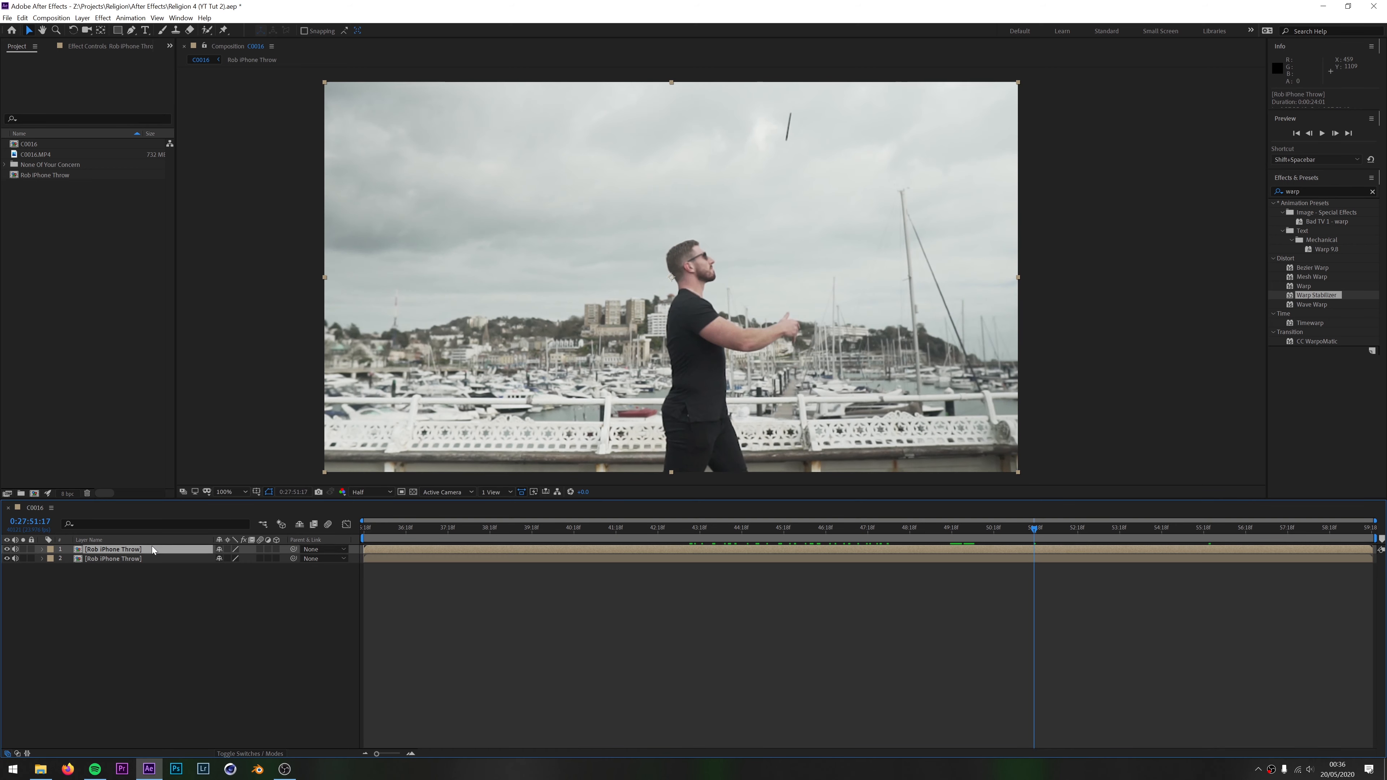
left_click_drag(1045, 528, 971, 601)
scroll(981, 579, "up", 5)
left_click_drag(801, 529, 771, 556)
left_click(786, 550)
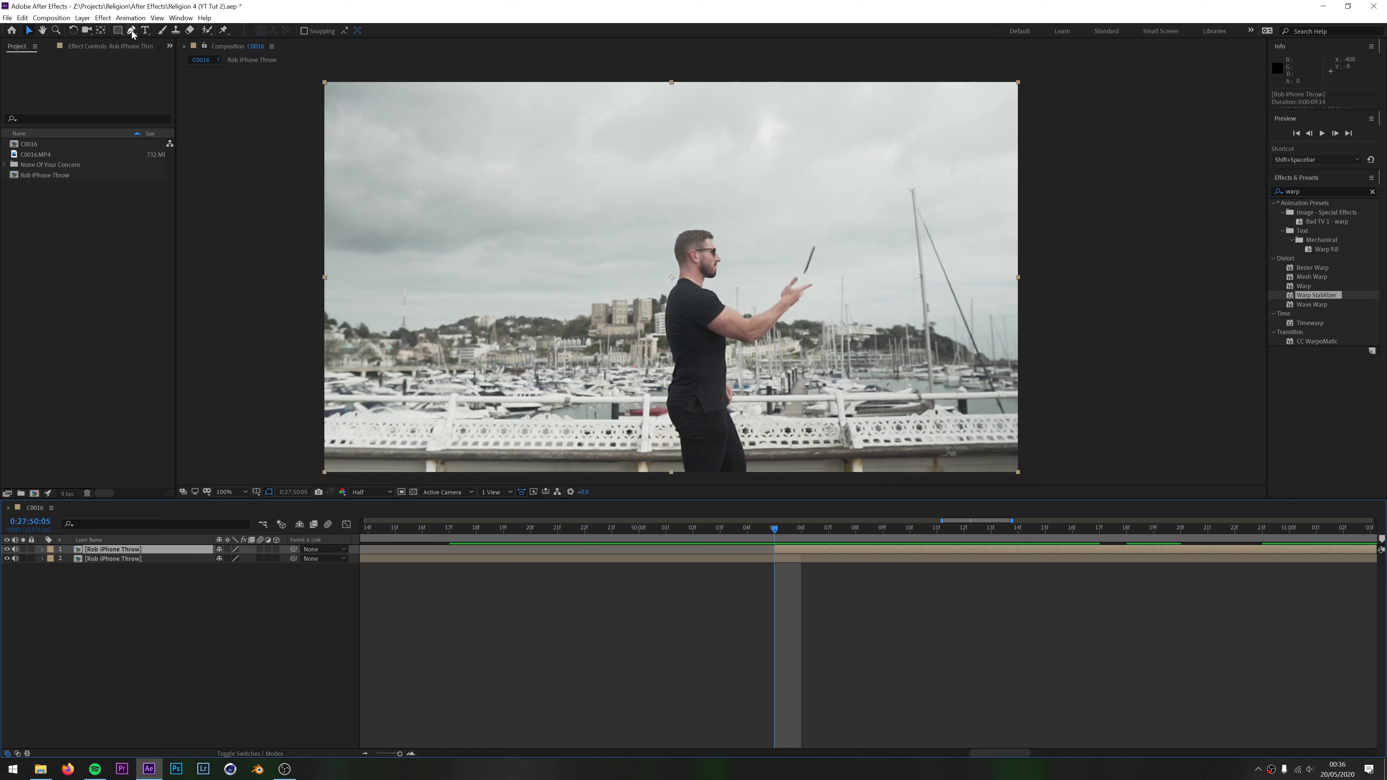
Draw a small closed mask in the sky beside the phone on the upper layer and start keyframing its Mask Path.
scroll(812, 284, "up", 2)
left_click(687, 307)
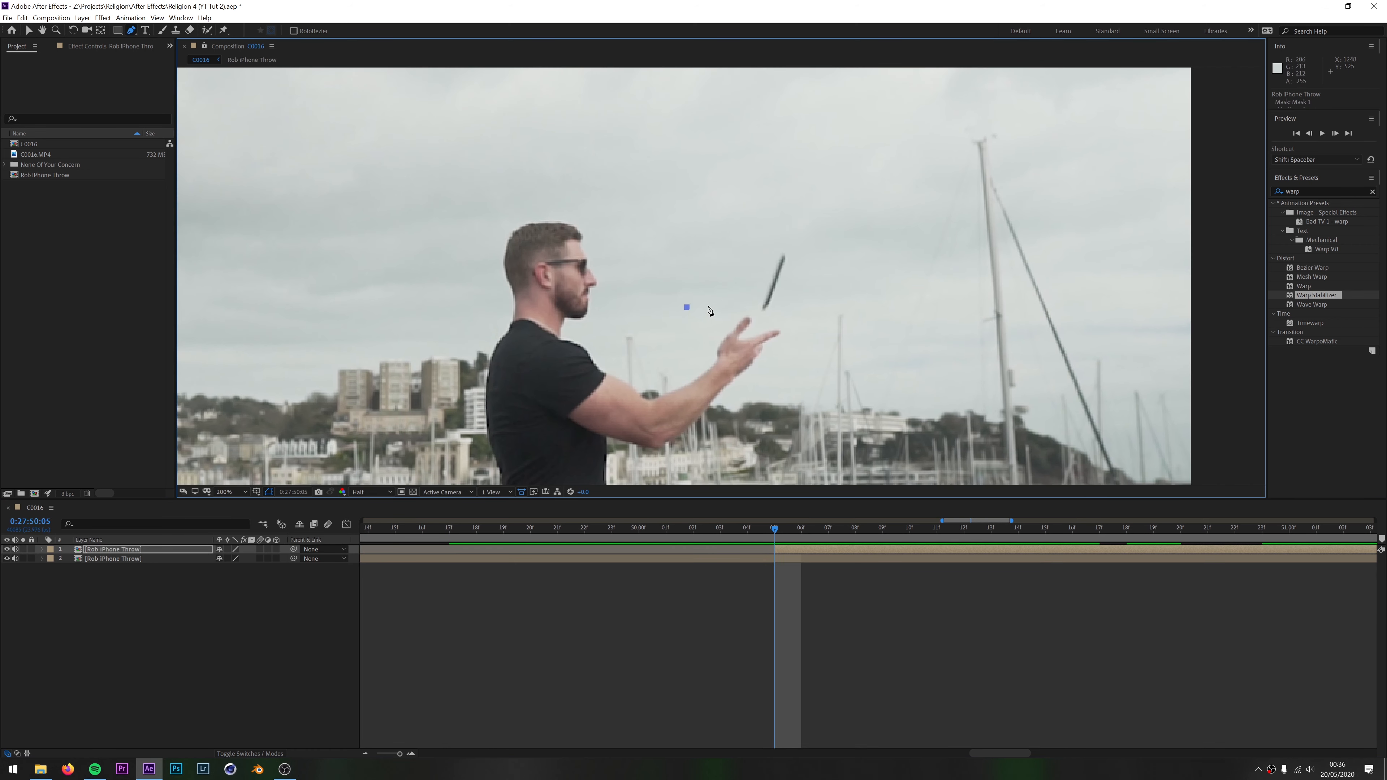
left_click(42, 550)
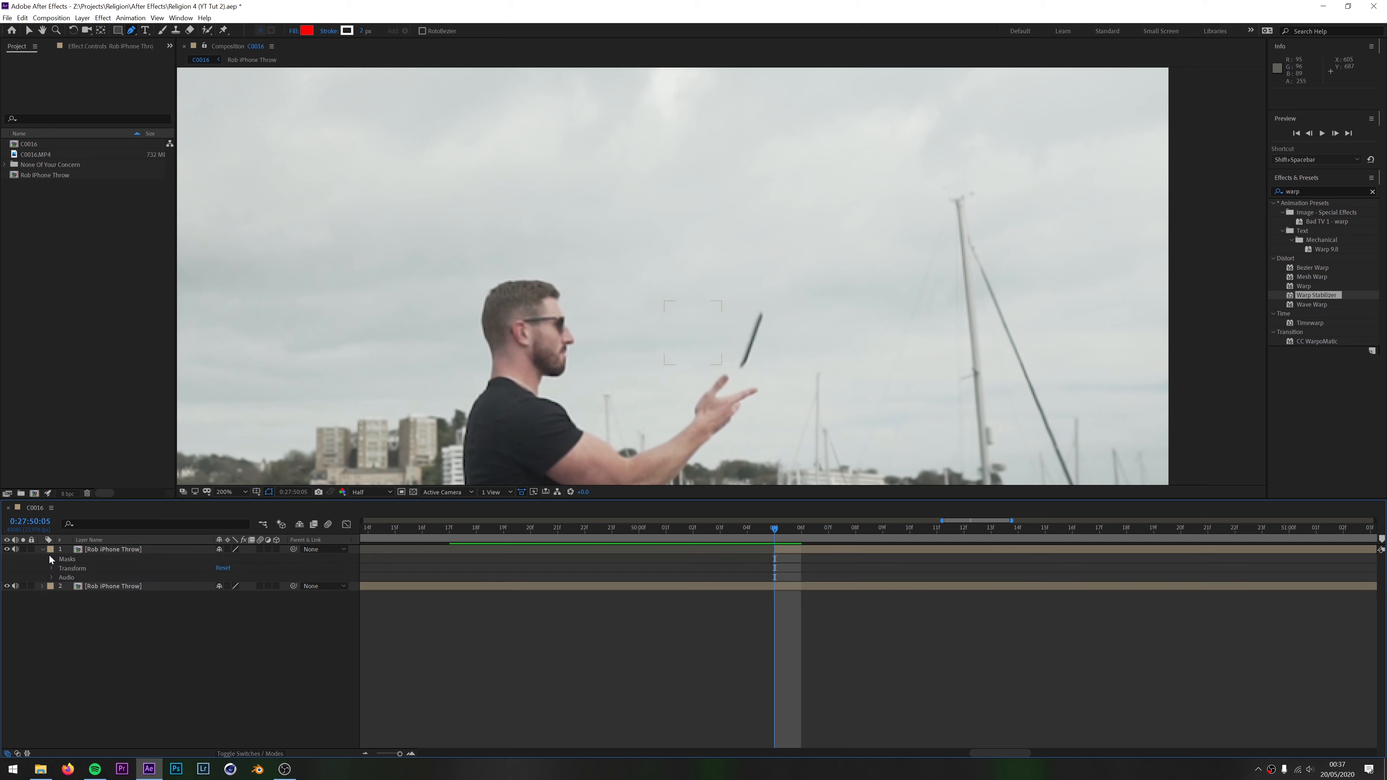
left_click(52, 560)
left_click(61, 568)
left_click(79, 577)
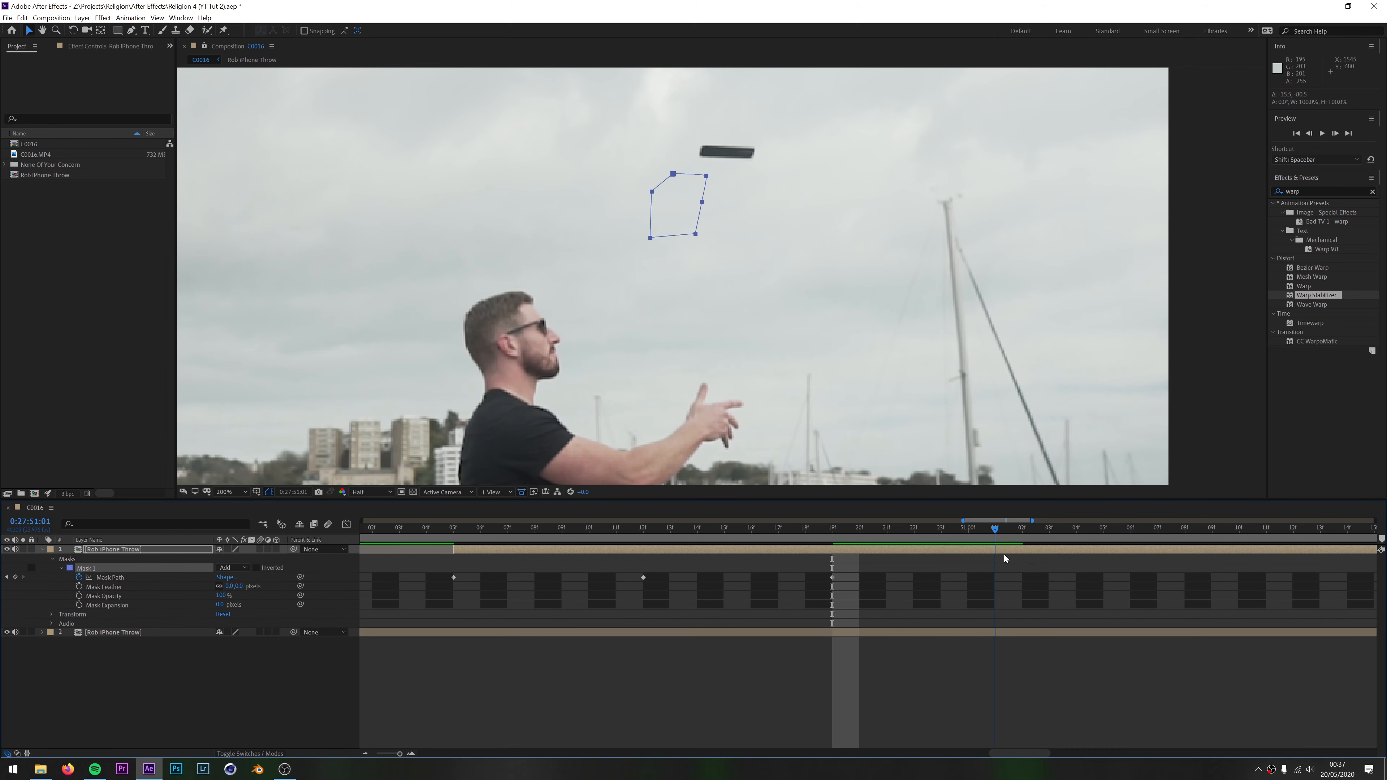
Keyframe the Mask Path through the throw so the mask stays in clear sky beside the moving phone.
scroll(671, 273, "up", 3)
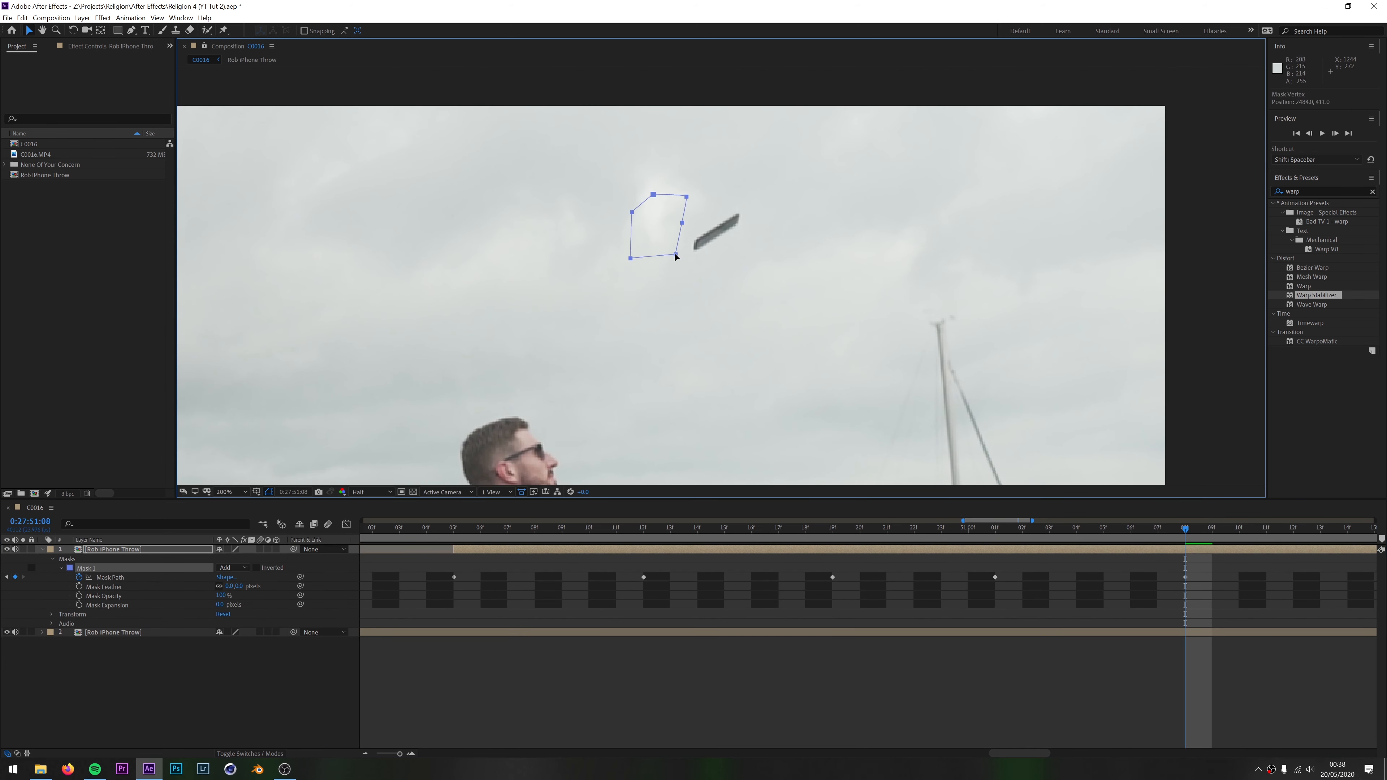
key("Page_Down")
key("Page_Down")
key("Page_Down")
key("Page_Down")
key("Page_Down")
key("Page_Down")
key("Page_Down")
key("Page_Down")
key("Page_Down")
key("Page_Down")
key("Page_Down")
key("Page_Down")
key("Page_Down")
key("Page_Down")
key("Page_Down")
key("Page_Down")
key("Page_Down")
key("Page_Down")
left_click_drag(674, 257, 639, 247)
key("Page_Down")
key("Page_Down")
key("Page_Down")
key("Page_Down")
key("Page_Down")
key("Page_Down")
key("Page_Down")
key("Page_Down")
key("Page_Down")
key("Page_Down")
key("Page_Down")
key("Page_Down")
key("Page_Down")
key("Page_Down")
key("Page_Down")
key("Page_Down")
key("Page_Down")
key("Page_Down")
key("Page_Down")
key("Page_Down")
key("Page_Down")
key("Page_Down")
key("Page_Down")
key("shift+slash")
left_click(195, 605)
key("Page_Up")
key("Page_Up")
key("Page_Up")
key("Page_Up")
key("Page_Up")
key("Page_Up")
key("Page_Up")
key("Page_Up")
key("Page_Up")
key("Page_Up")
key("Page_Up")
key("Page_Up")
key("Page_Up")
key("Page_Up")
key("Page_Up")
key("Page_Up")
key("Page_Up")
key("Page_Up")
key("Page_Up")
key("Page_Up")
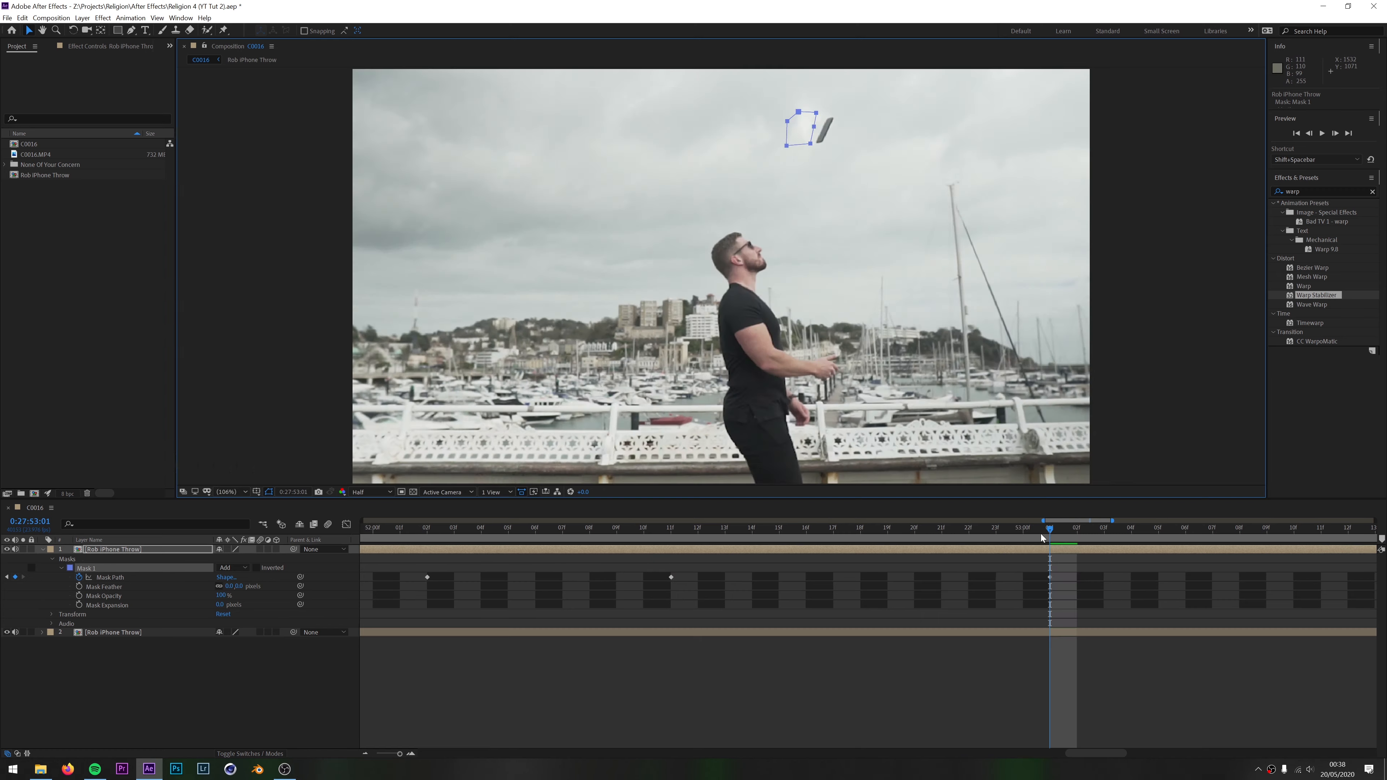
key("Page_Down")
key("Page_Down")
key("Page_Down")
key("Page_Down")
key("Page_Down")
key("Page_Down")
key("Page_Down")
key("Page_Down")
key("Page_Down")
key("Page_Down")
key("Page_Down")
key("Page_Down")
key("Page_Down")
key("Page_Down")
key("Page_Down")
key("Page_Up")
key("Page_Up")
key("Page_Up")
key("Page_Up")
key("Page_Up")
key("Page_Up")
key("Page_Up")
key("Page_Up")
key("Page_Up")
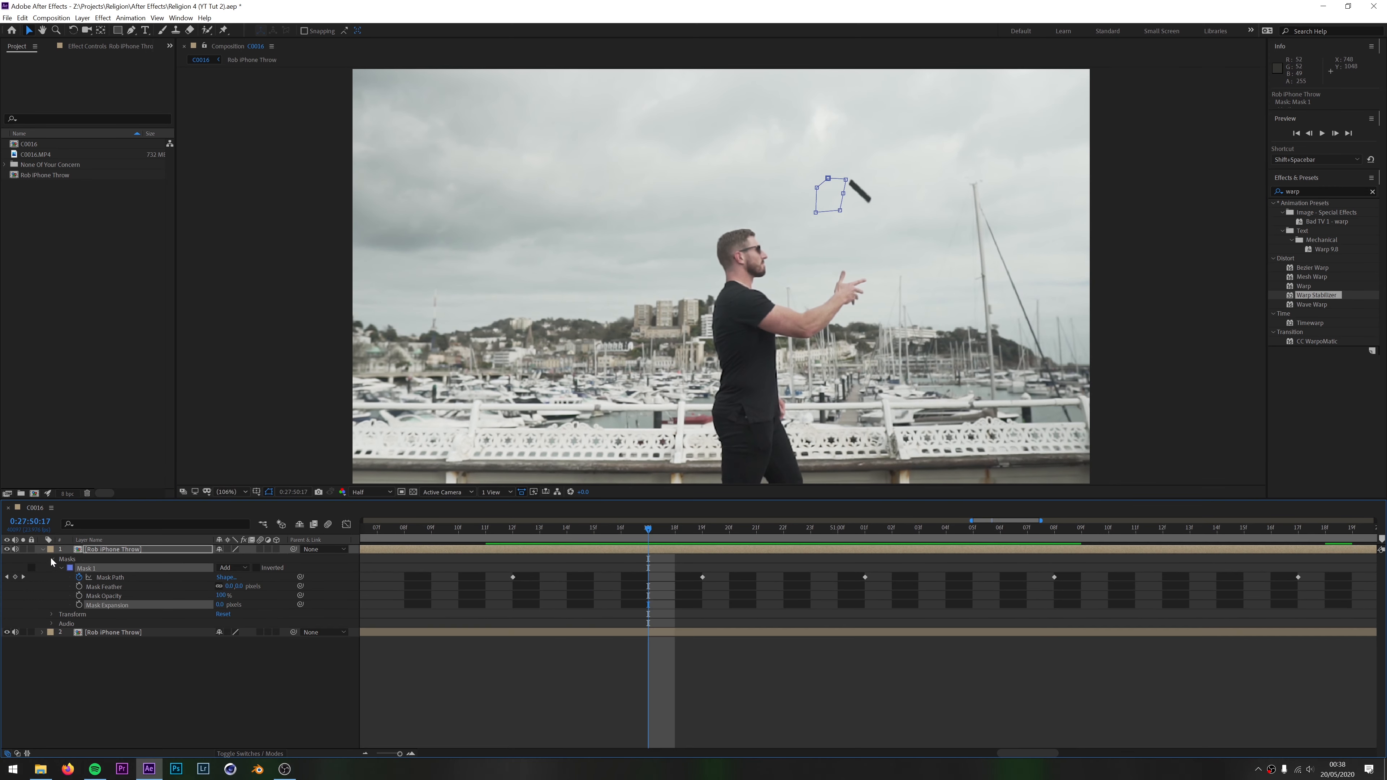
Soften the mask and shift the masked upper layer sideways so its sky patch covers the thrown phone.
left_click(52, 559)
left_click(52, 568)
left_click_drag(224, 587, 280, 593)
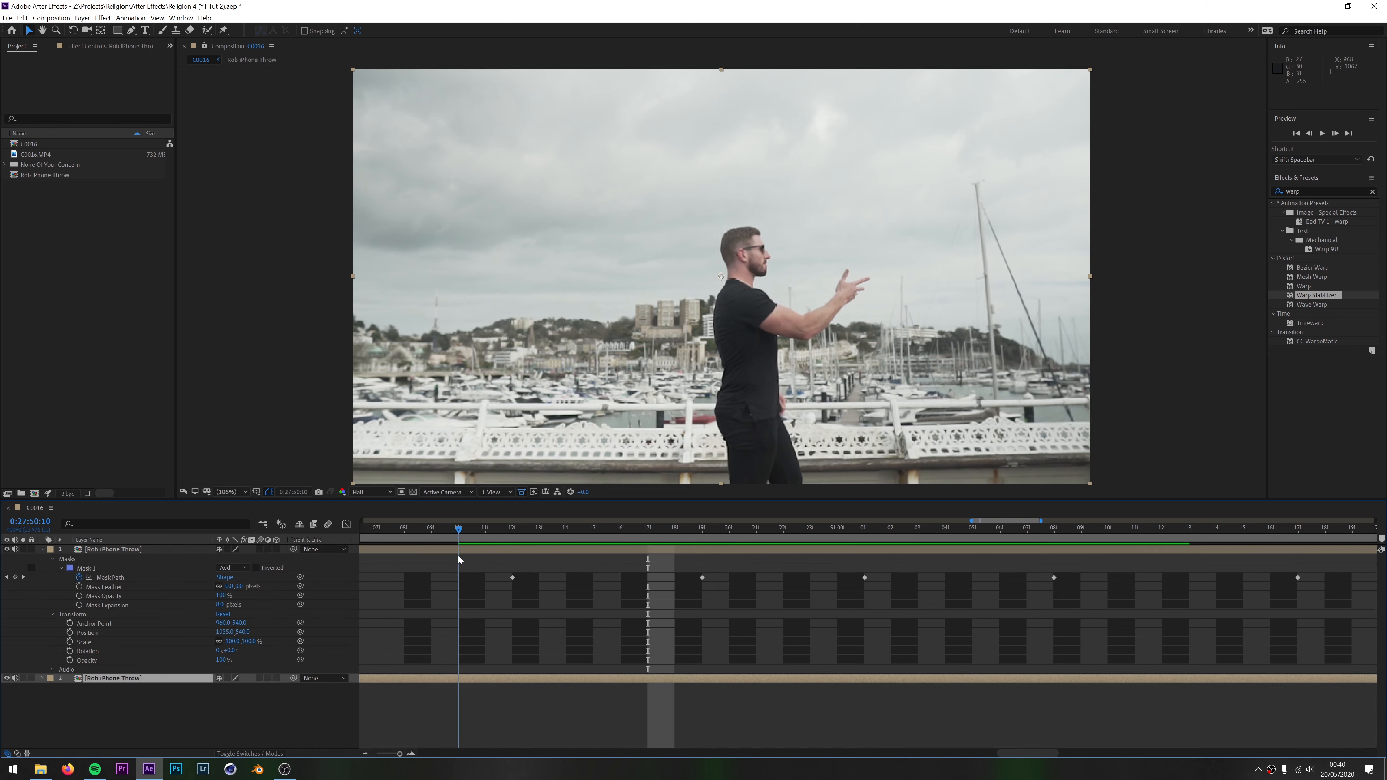
left_click_drag(458, 557, 371, 550)
left_click(180, 578)
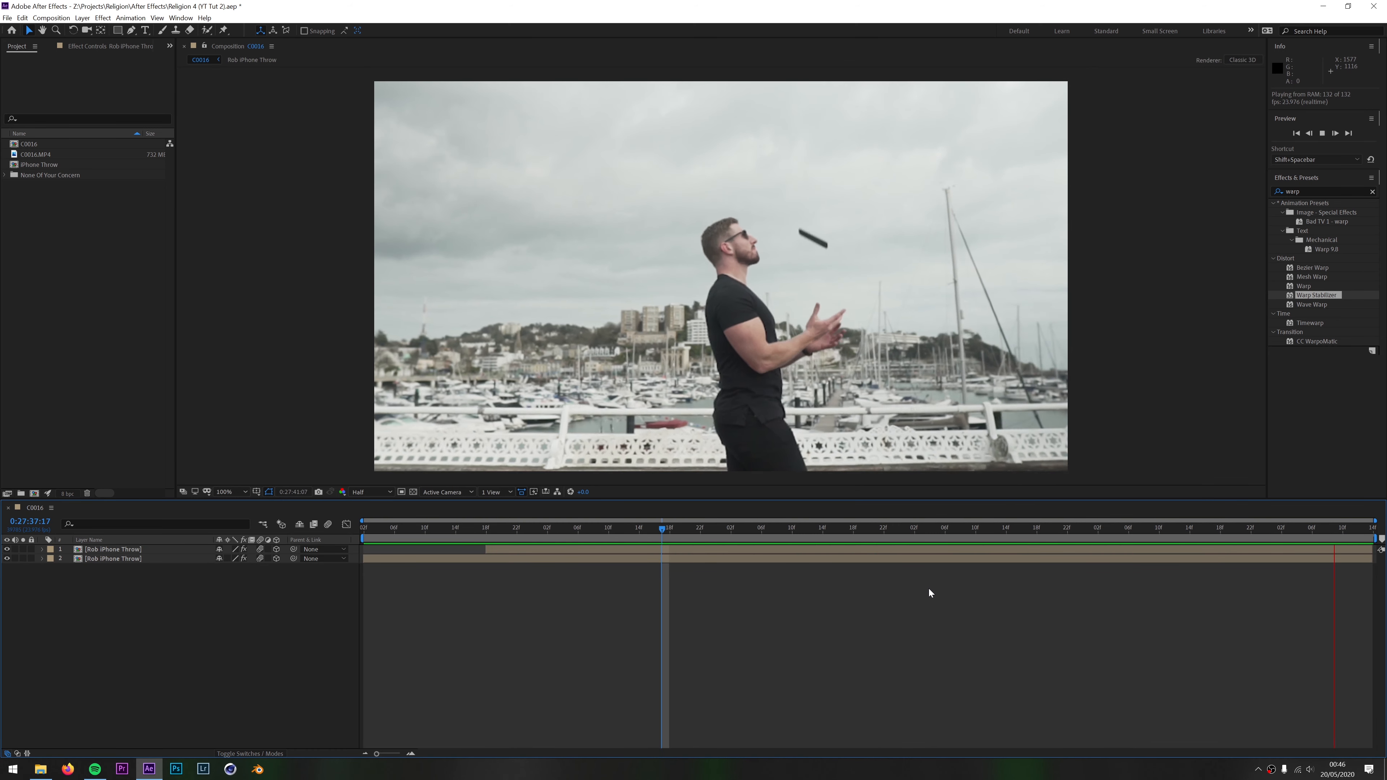
Enable time remapping on the lower clip layer and add Time Remap keyframes around the phone throw.
right_click(141, 556)
mouse_move(164, 338)
left_click(382, 339)
key("space")
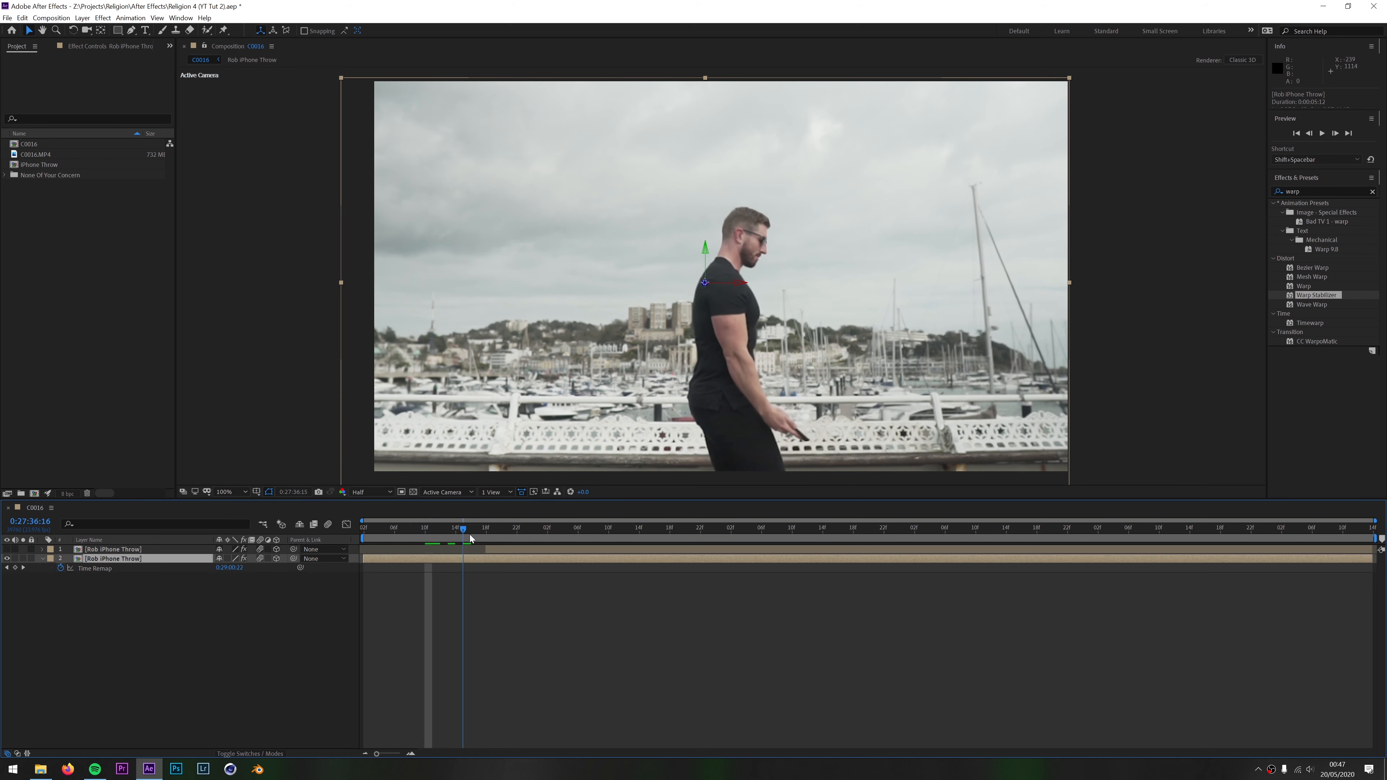
left_click_drag(853, 555, 891, 563)
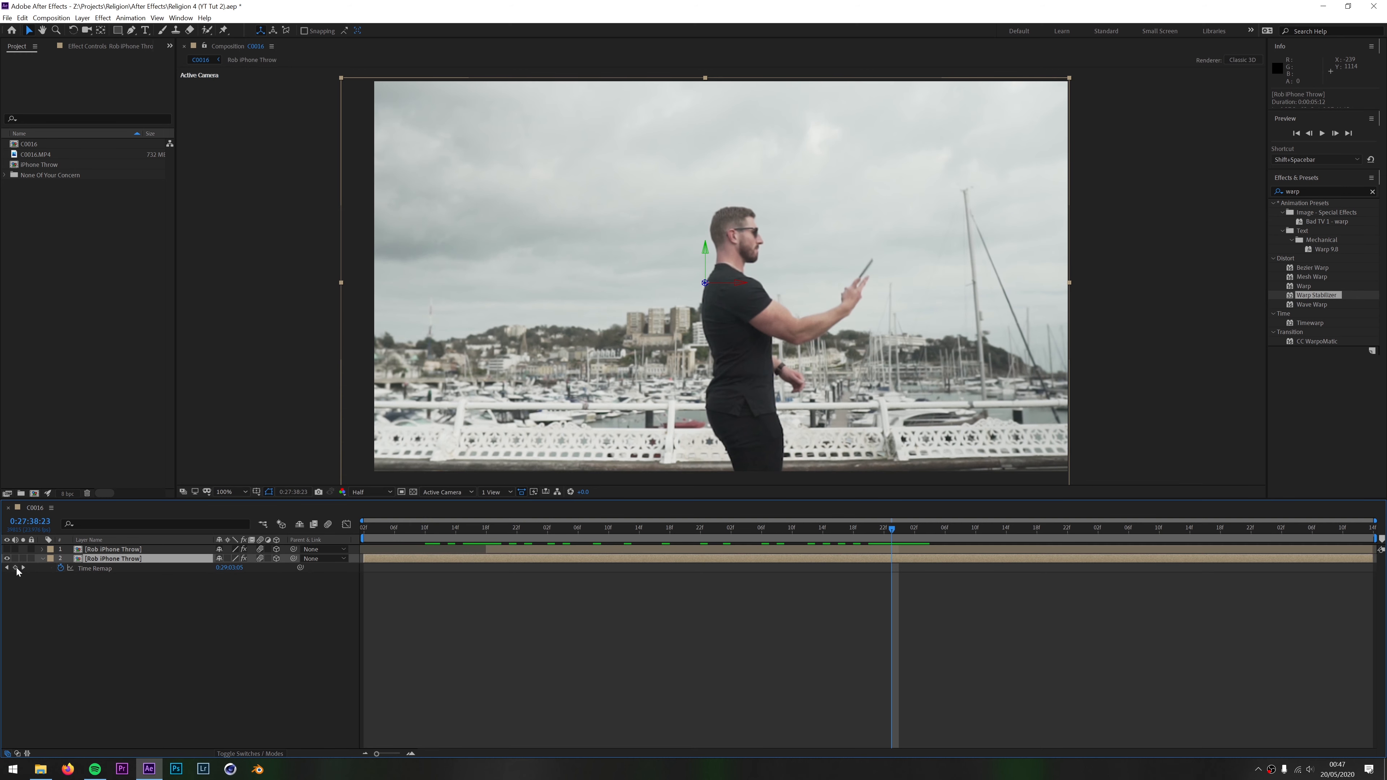
left_click(15, 567)
left_click_drag(891, 529, 708, 529)
left_click_drag(709, 529, 1232, 574)
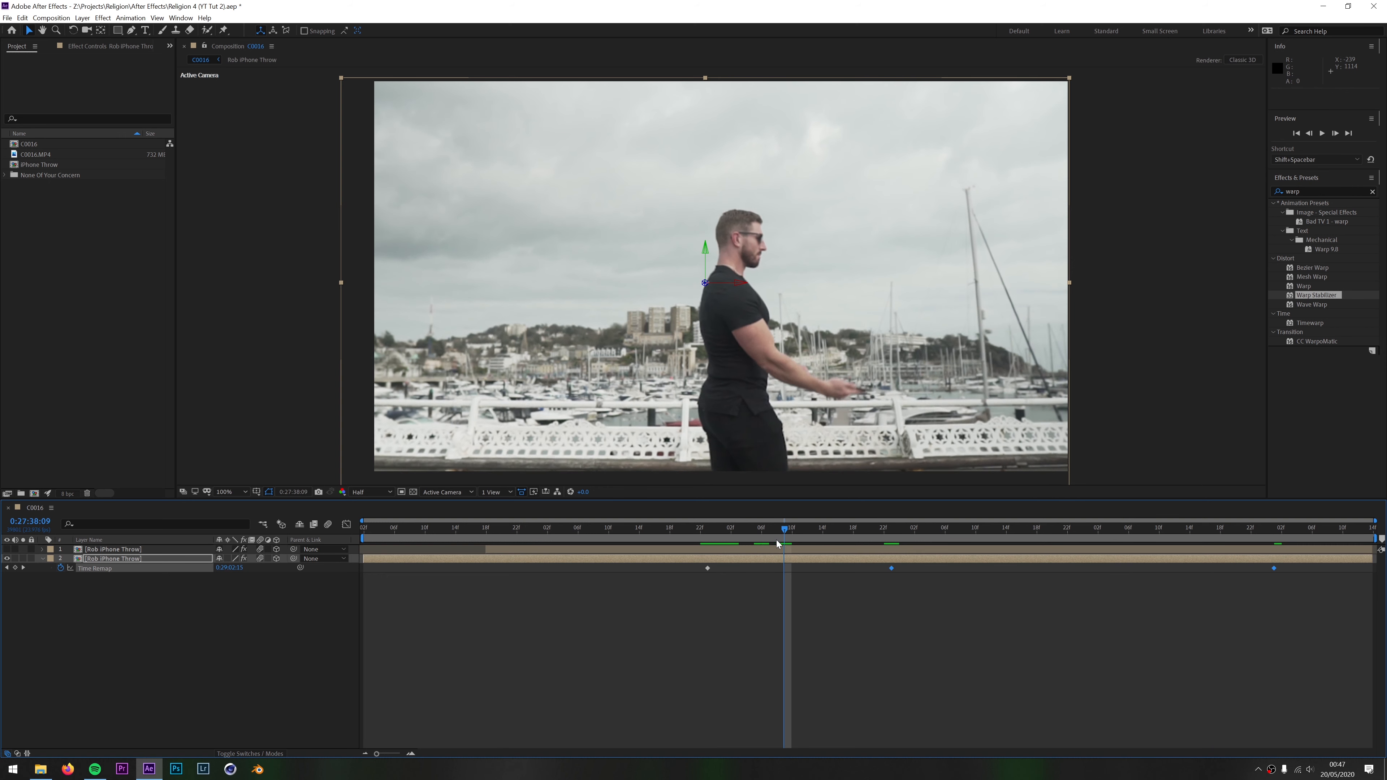
Move the last two Time Remap keyframes earlier to speed up the start of the throw, and preview the timing.
left_click_drag(776, 541, 769, 541)
left_click_drag(879, 566, 730, 569)
left_click_drag(769, 529, 709, 535)
key("space")
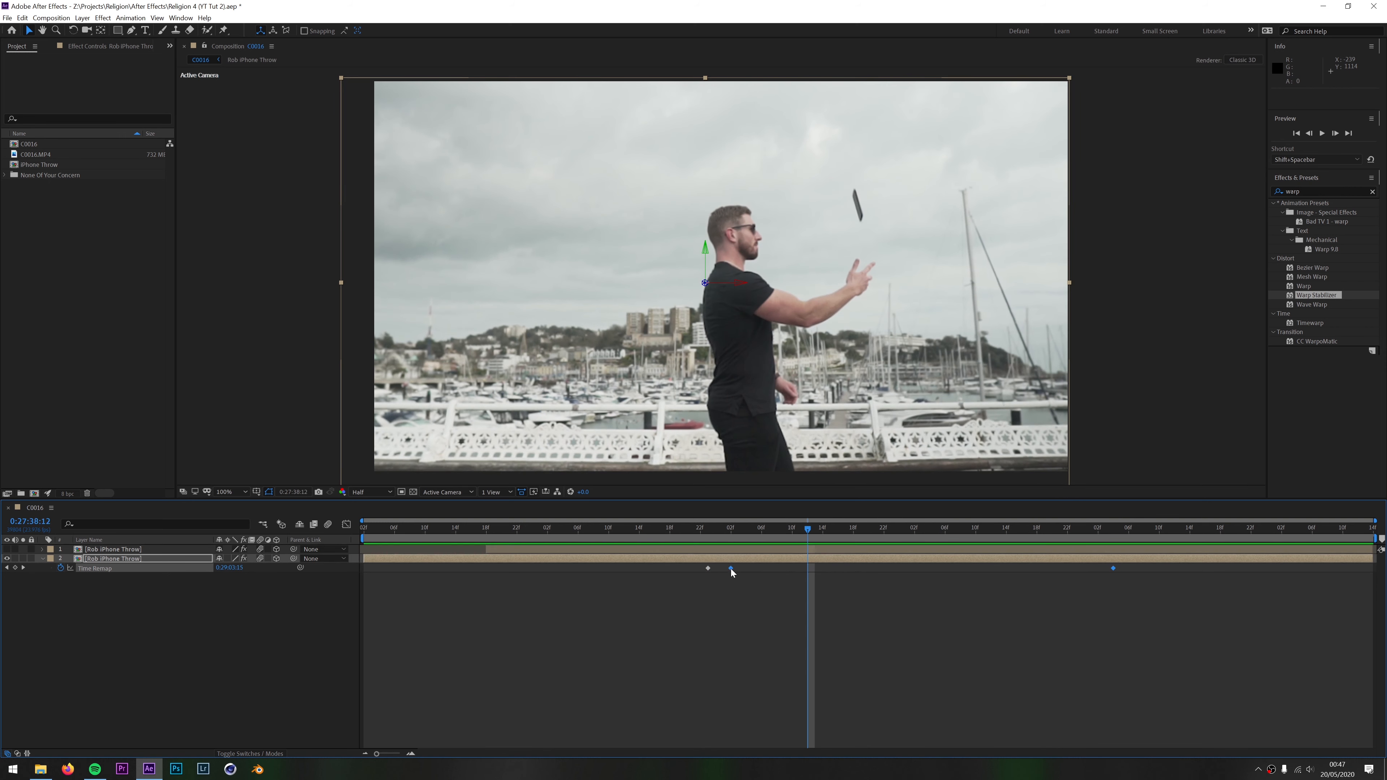
Ease the selected Time Remap keyframes and copy them onto the masked upper layer.
right_click(730, 568)
mouse_move(781, 692)
left_click(899, 646)
key("ctrl+c")
left_click(786, 549)
left_click_drag(818, 529, 664, 538)
key("ctrl+v")
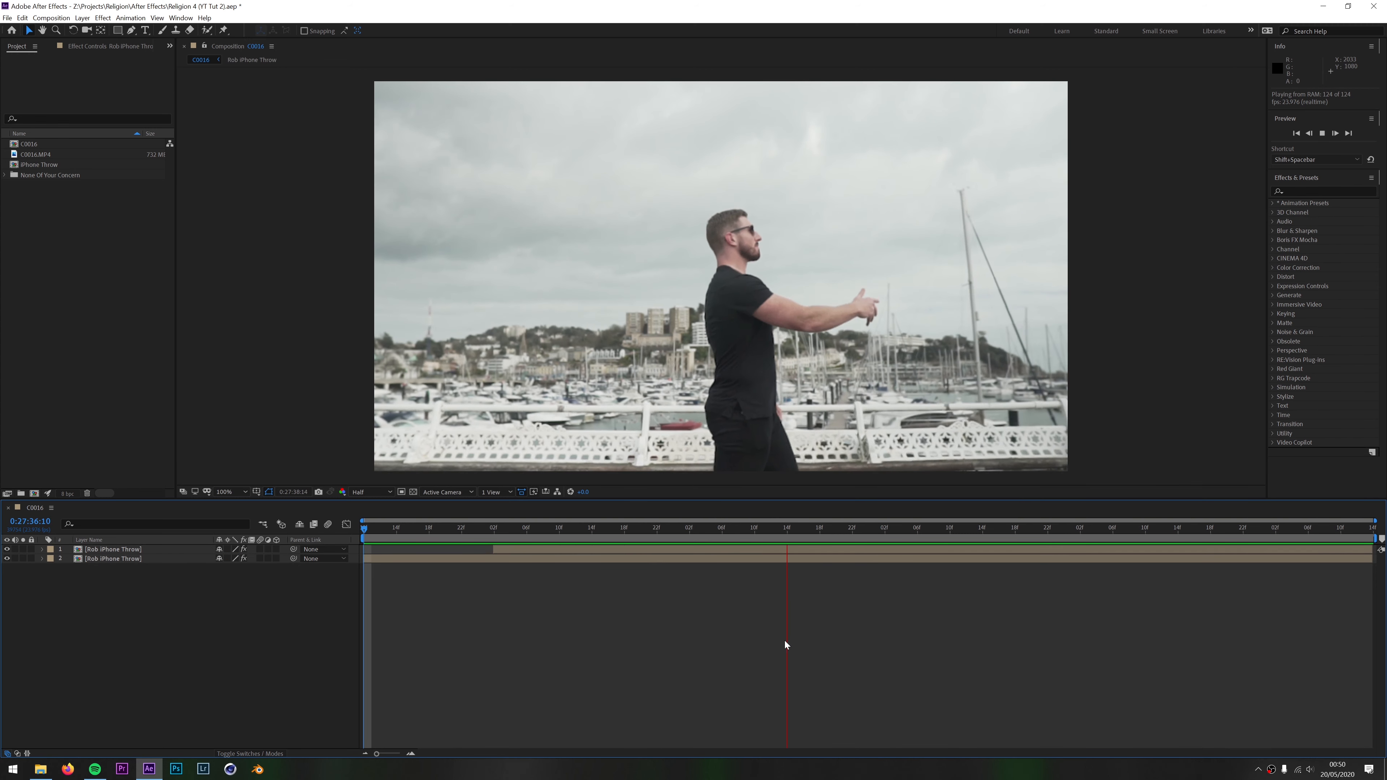
Create a new white solid layer named iPhone above the clip layers.
left_click(257, 641)
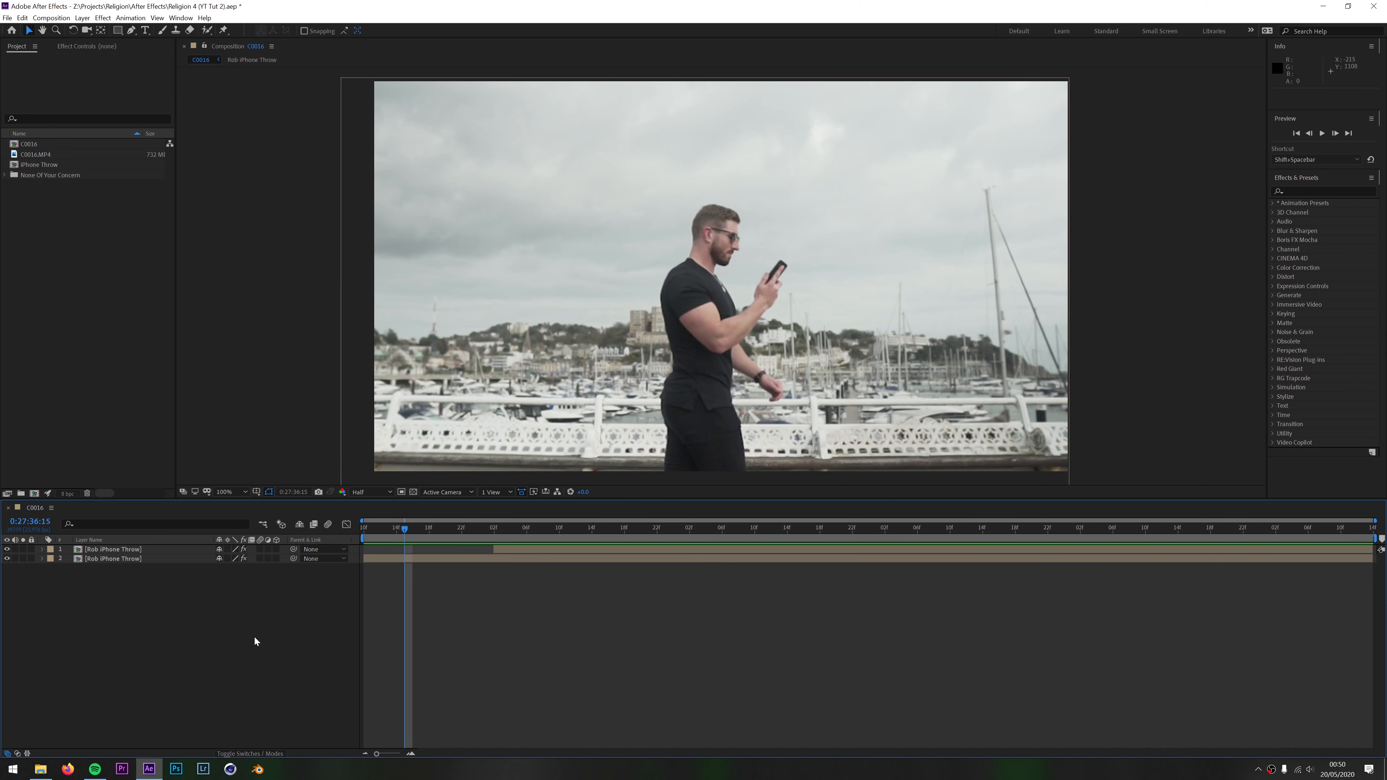
right_click(231, 607)
left_click(350, 635)
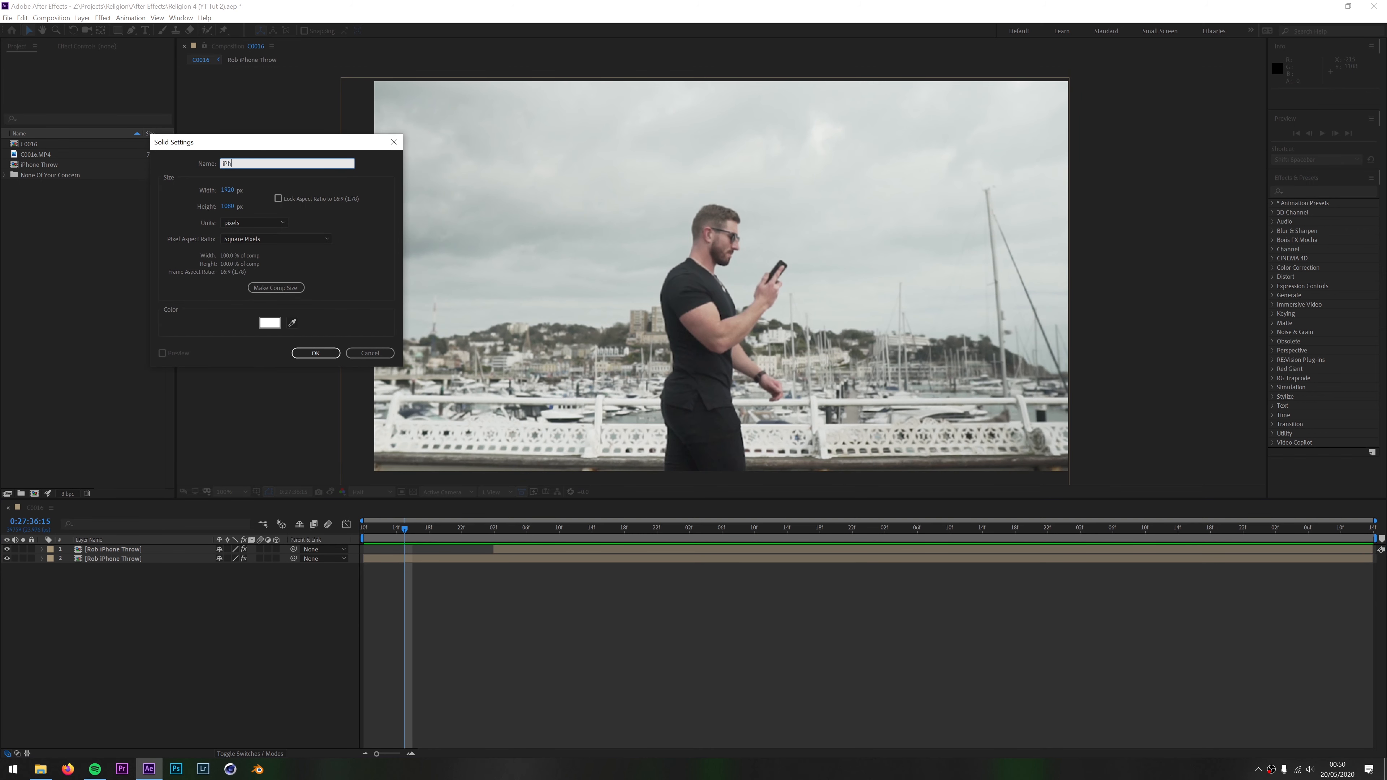
key("Return")
Apply the Element effect to the iPhone solid, open its scene setup and close it again.
left_click(103, 18)
mouse_move(218, 344)
left_click(261, 348)
left_click(60, 92)
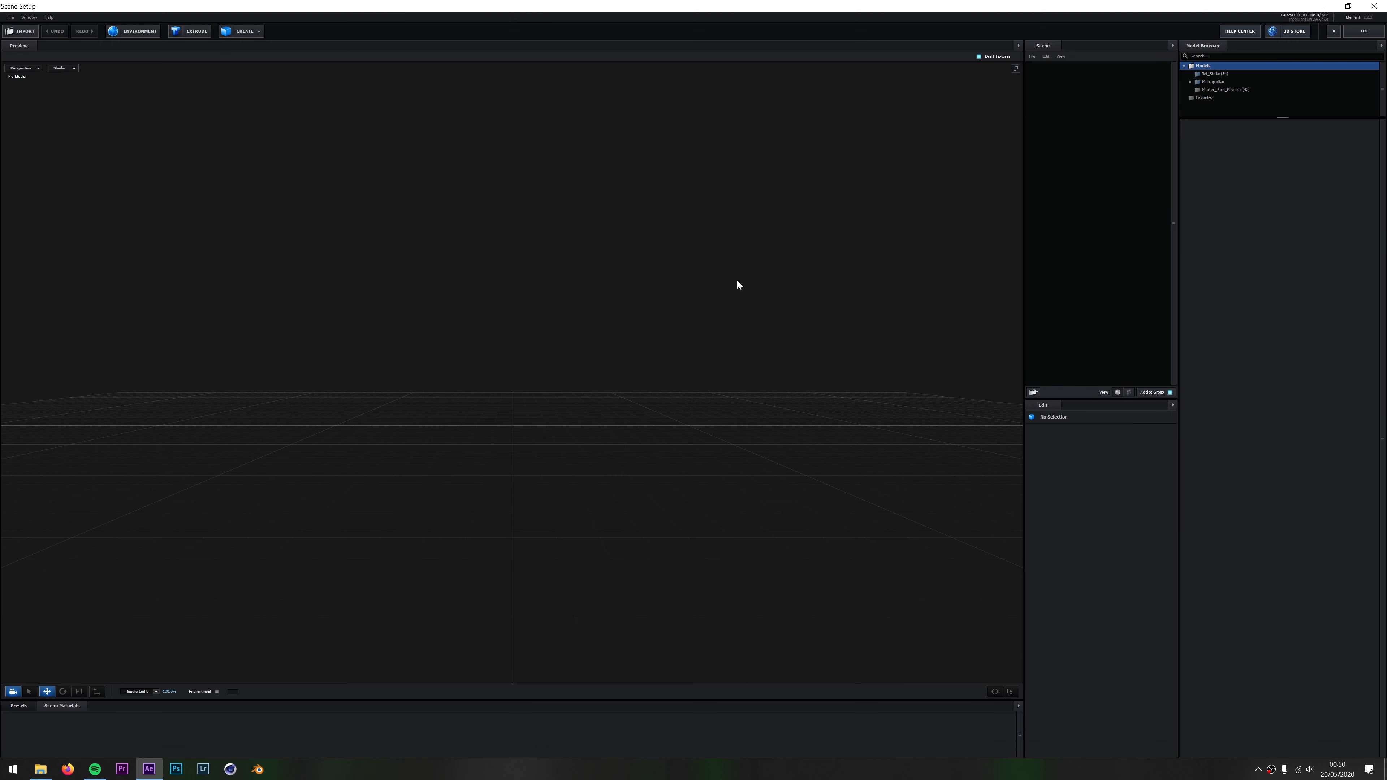
left_click(1350, 33)
Switch to Firefox and search TurboSquid's 3D models for "iPhone x".
left_click(67, 769)
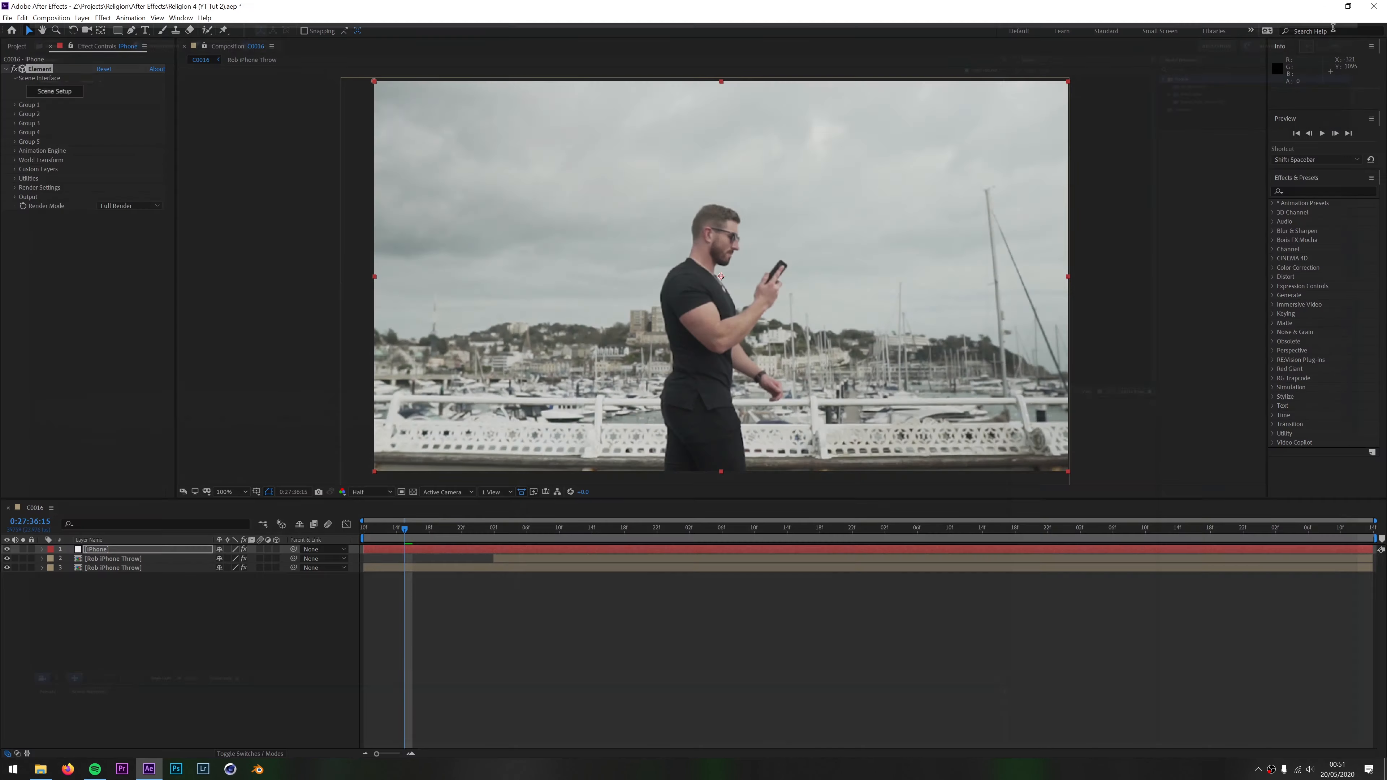
left_click(388, 439)
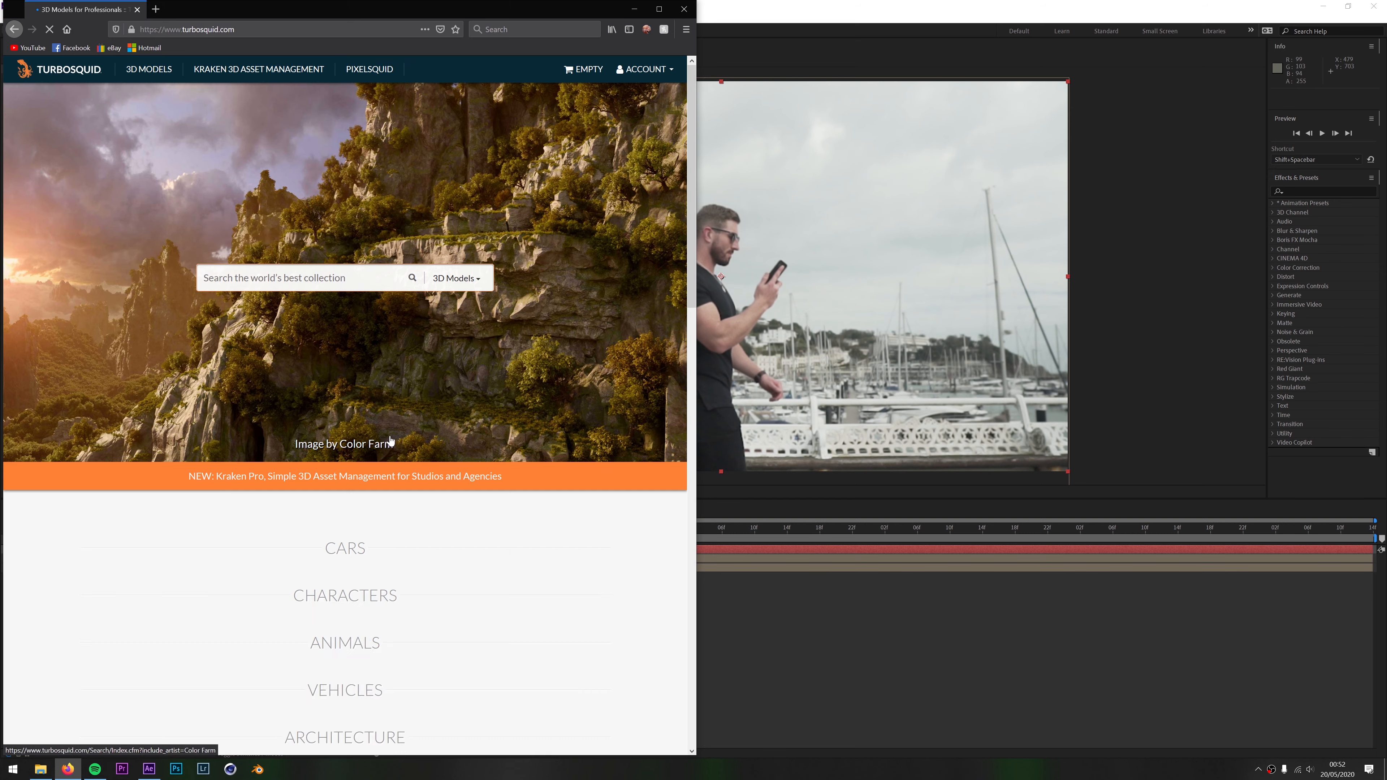
left_click(329, 266)
type("iPhone x")
key("Return")
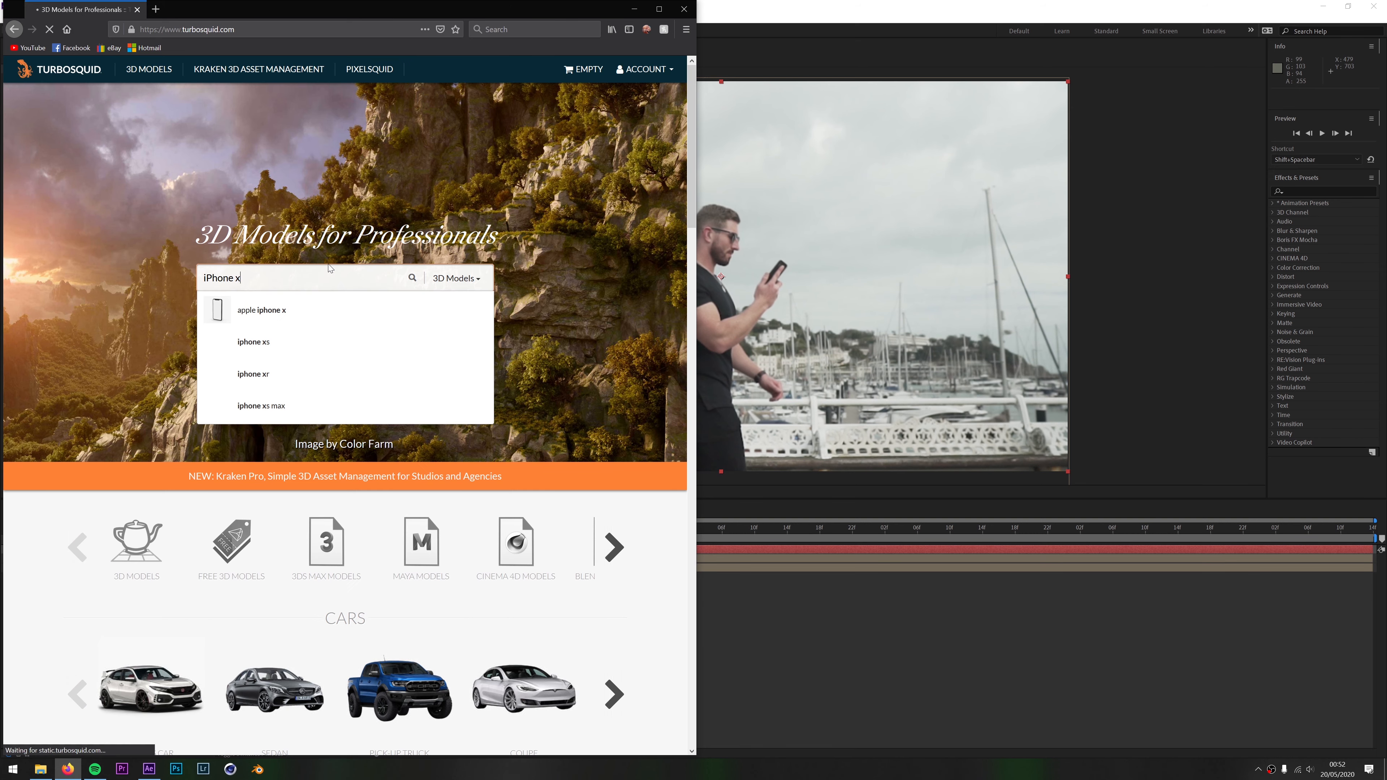
Filter the iPhone X search results to OBJ models priced $1 to $100 and browse the matching models.
left_click(69, 182)
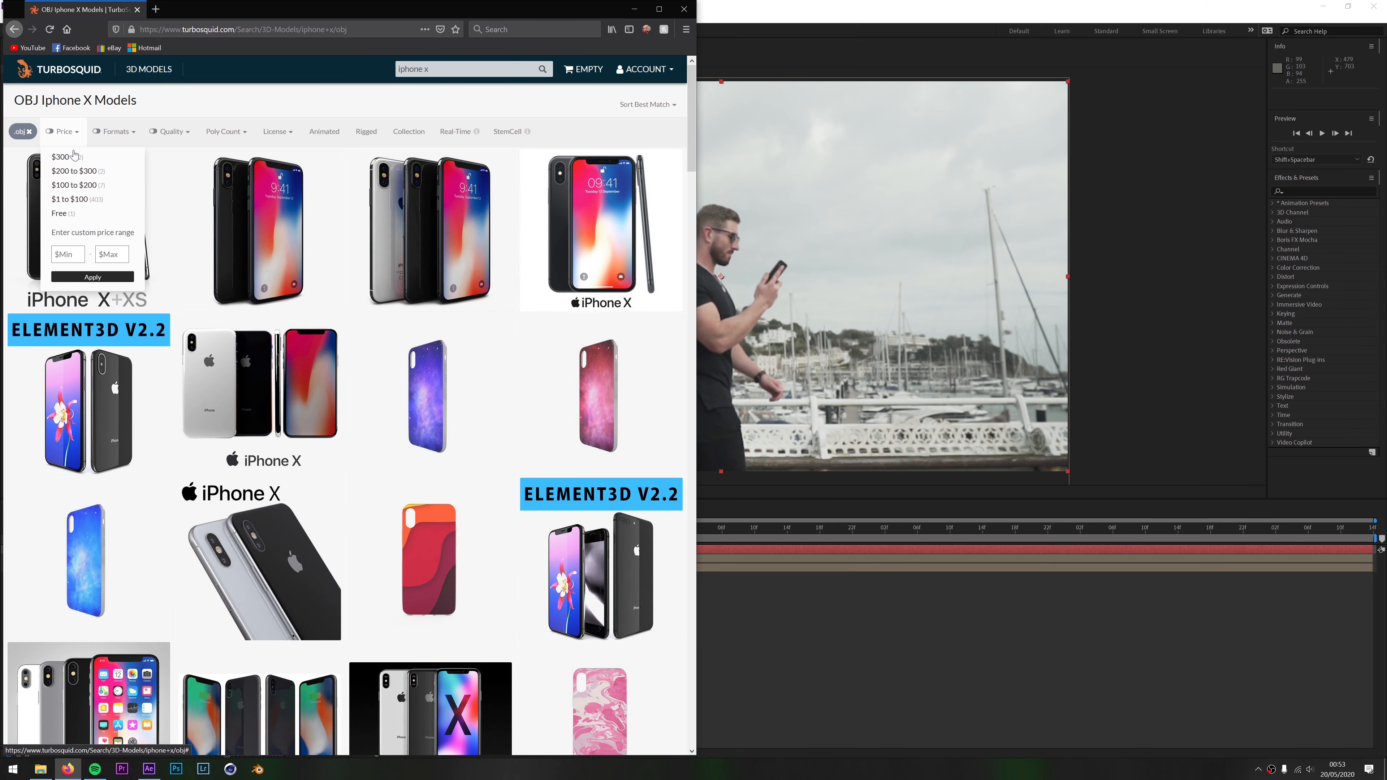
left_click(73, 213)
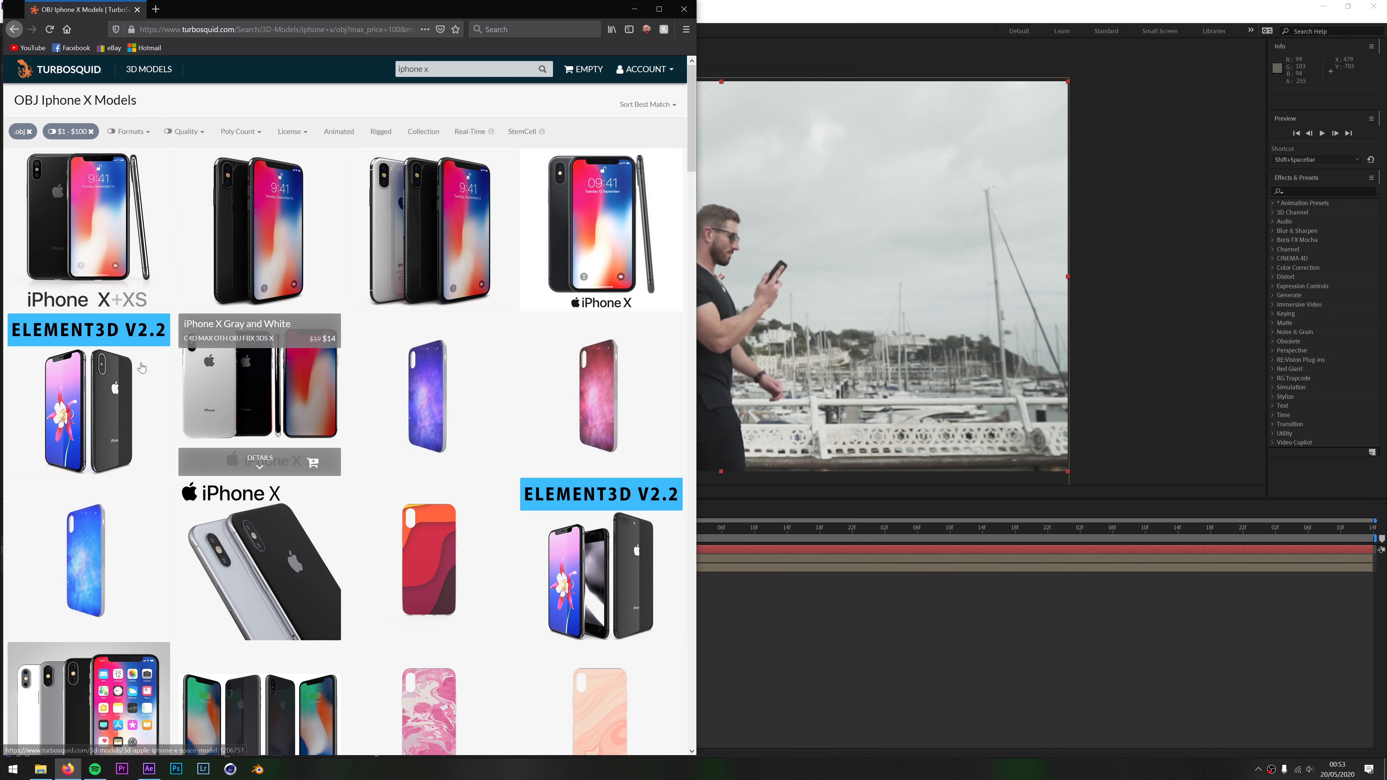
left_click(633, 515)
scroll(633, 515, "down", 1)
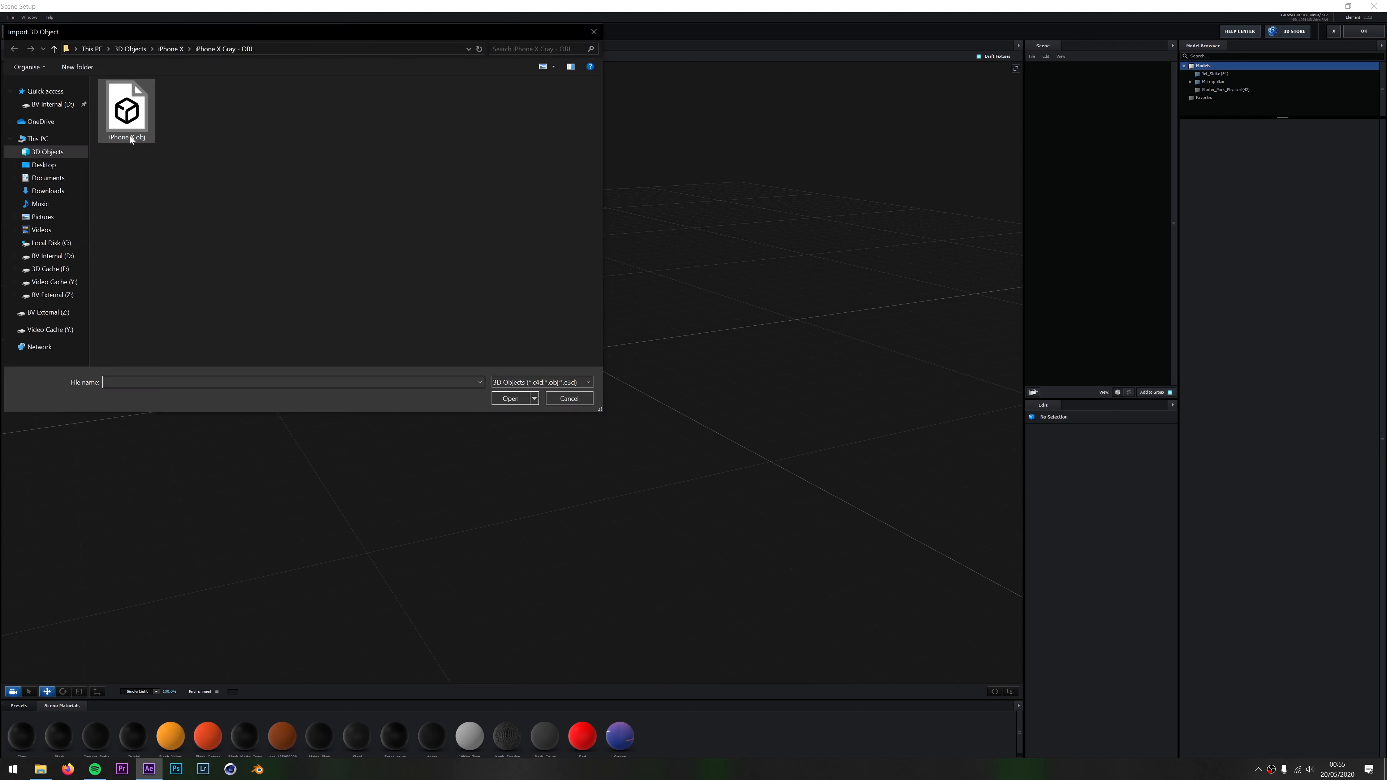
Import the iPhone X OBJ file from the iPhone X Gray - OBJ folder into the Element scene.
left_click(510, 398)
left_click(757, 459)
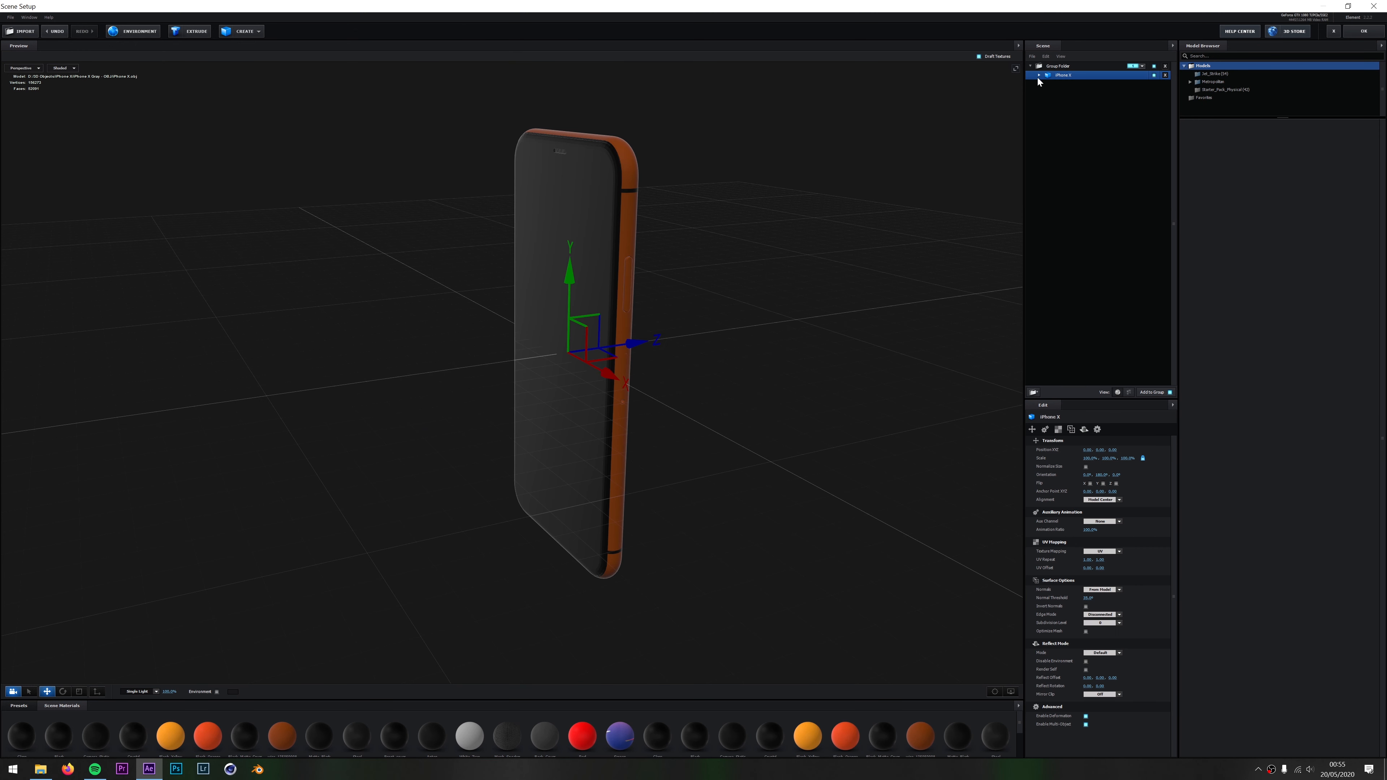
Replace the orange material on the phone's frame with a clean metal preset from the Pro_Shaders_2 Metal collection.
left_click(1075, 129)
left_click_drag(353, 696, 353, 406)
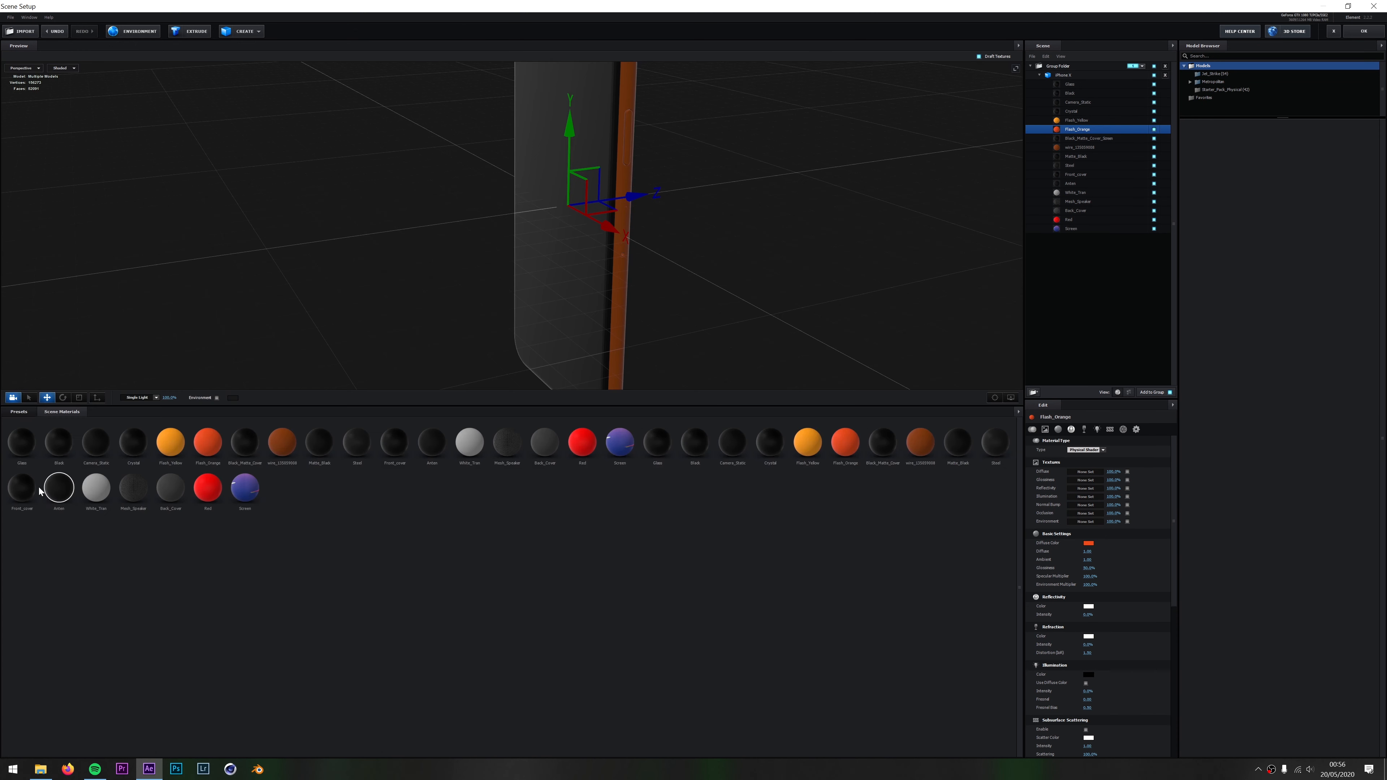
left_click(22, 413)
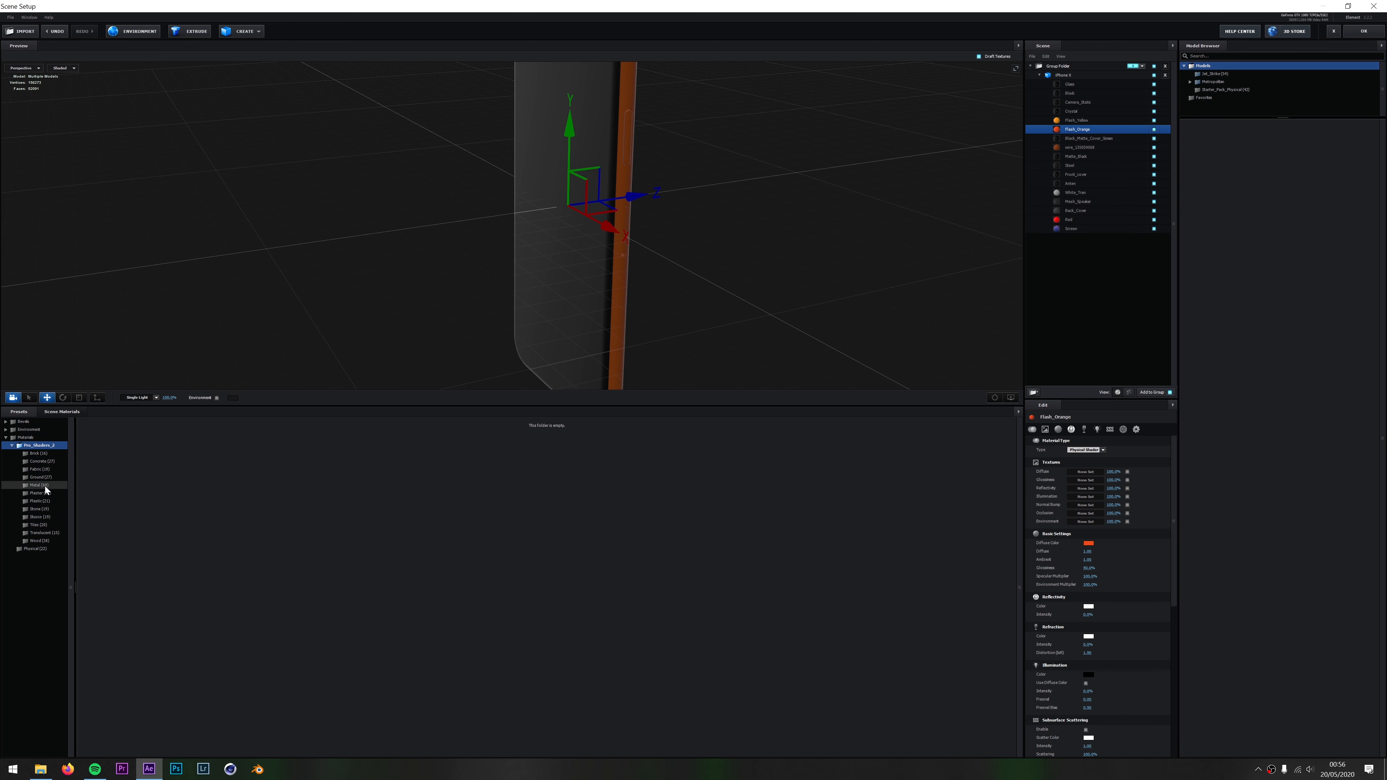
left_click(41, 486)
mouse_move(680, 275)
left_mouse_down()
mouse_move(668, 300)
mouse_move(615, 322)
mouse_move(588, 214)
mouse_move(411, 85)
mouse_move(575, 154)
mouse_move(592, 235)
mouse_move(560, 255)
mouse_move(617, 273)
mouse_move(678, 246)
left_mouse_up()
scroll(596, 281, "up", 3)
left_click_drag(679, 405, 680, 560)
left_click_drag(677, 328, 444, 355)
Set the scene's environment texture to driving_school_4k.hdr from the HDRI Nature 4k folder.
left_click(147, 35)
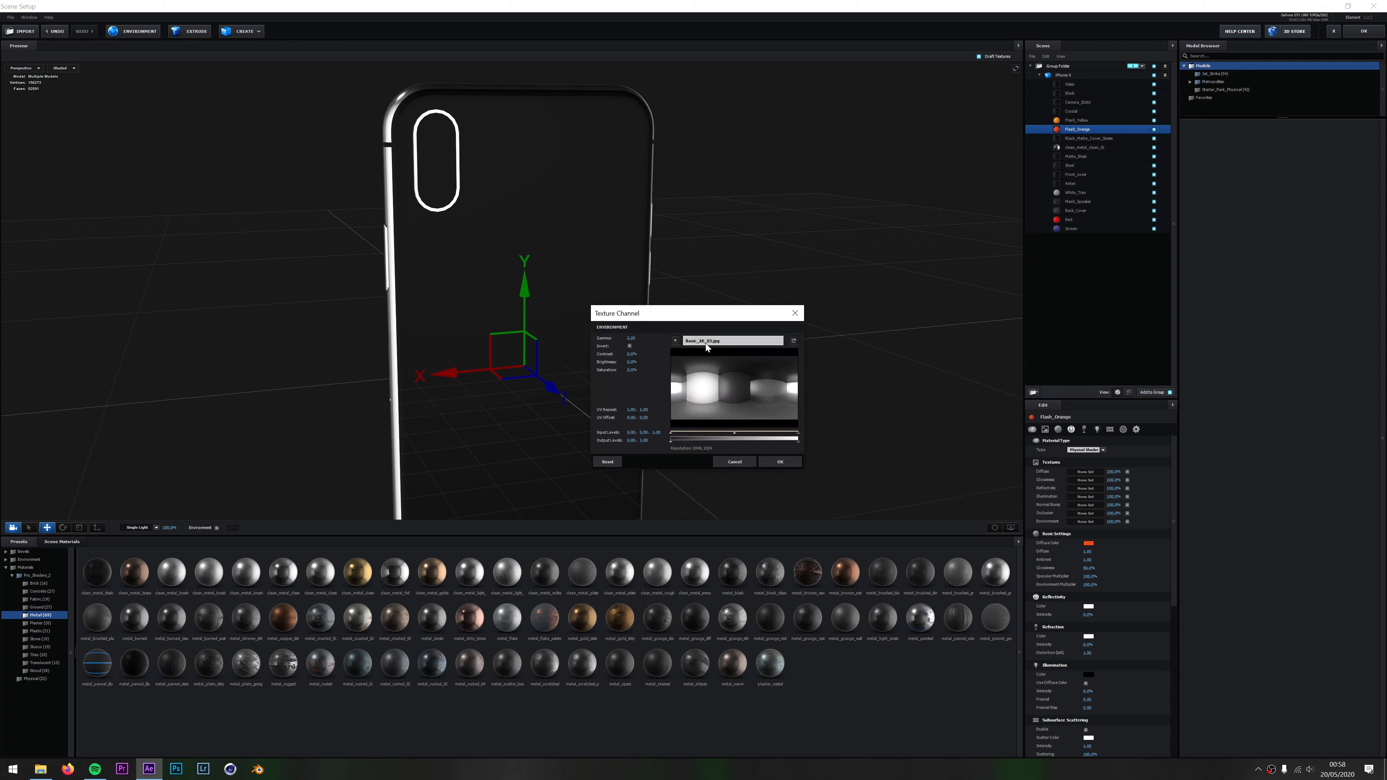
left_click(721, 425)
double_click(722, 431)
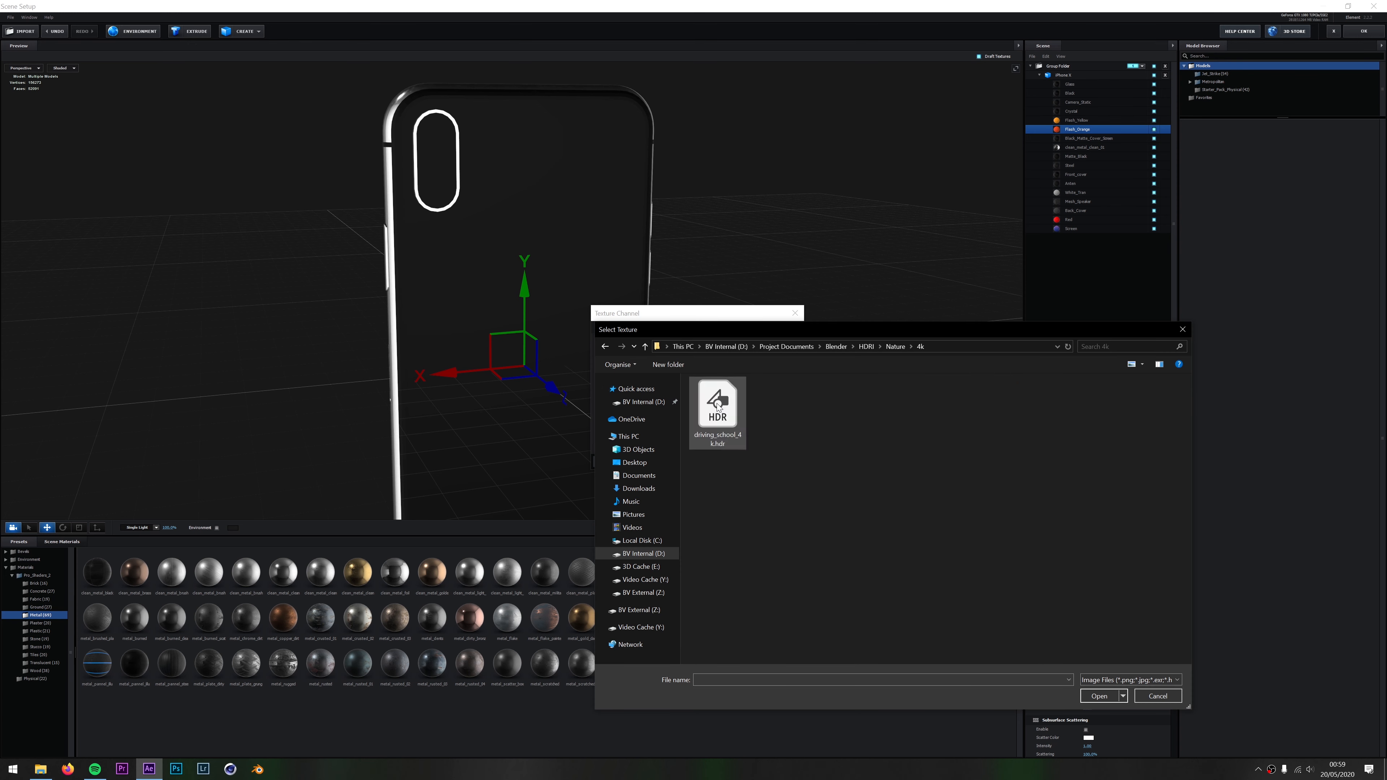
double_click(717, 403)
left_click(779, 466)
left_click_drag(783, 464, 470, 273)
left_click(149, 35)
left_click(611, 464)
left_click(734, 462)
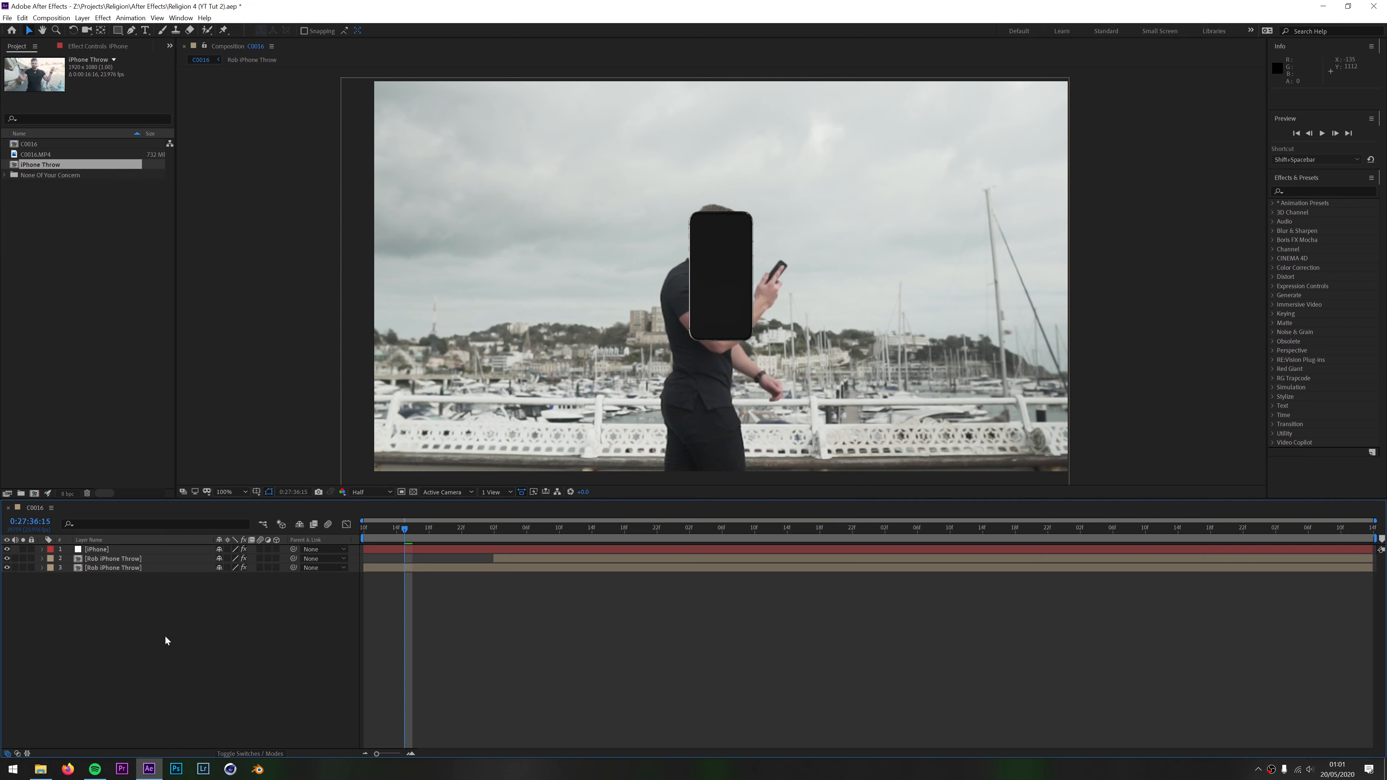
Create a one-node camera named Throw Camera in the C0016 composition.
right_click(171, 625)
mouse_move(183, 630)
left_click(322, 678)
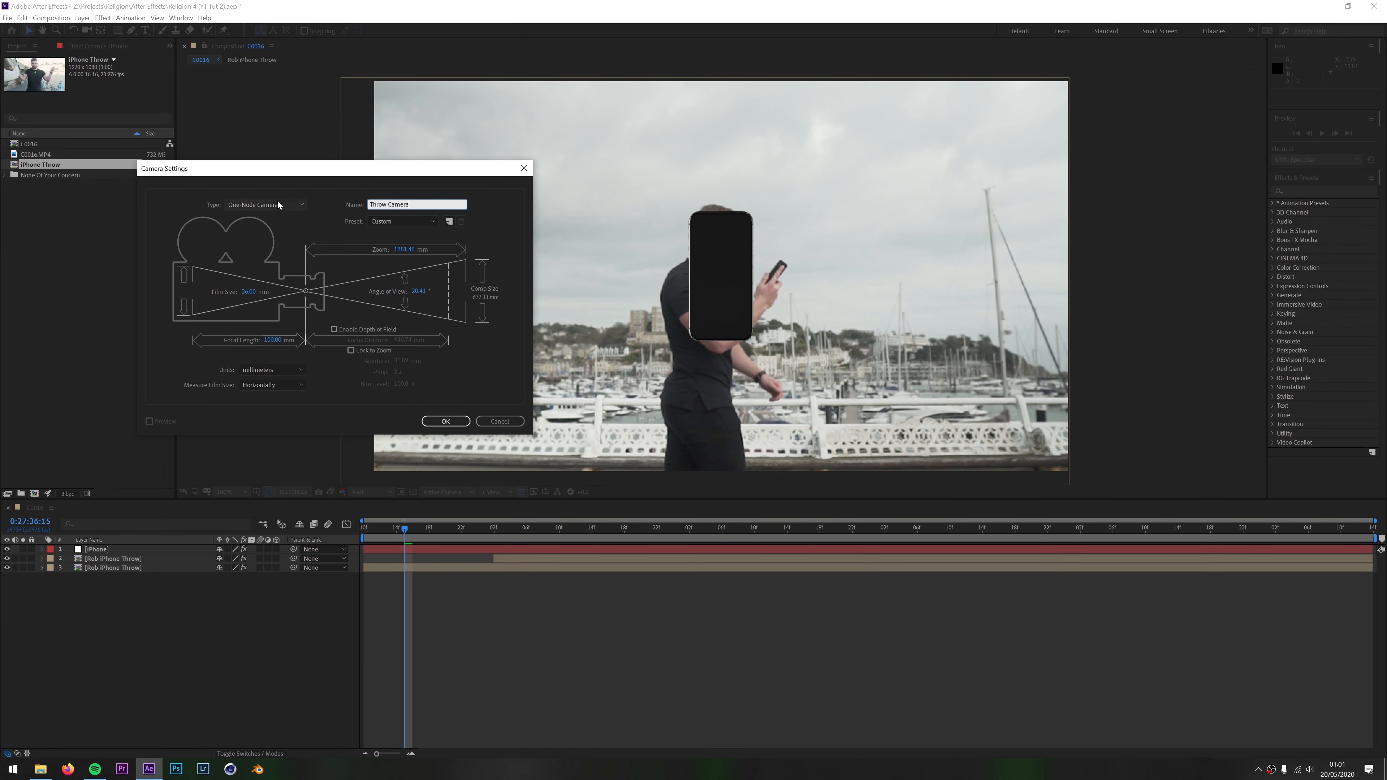
left_click(446, 422)
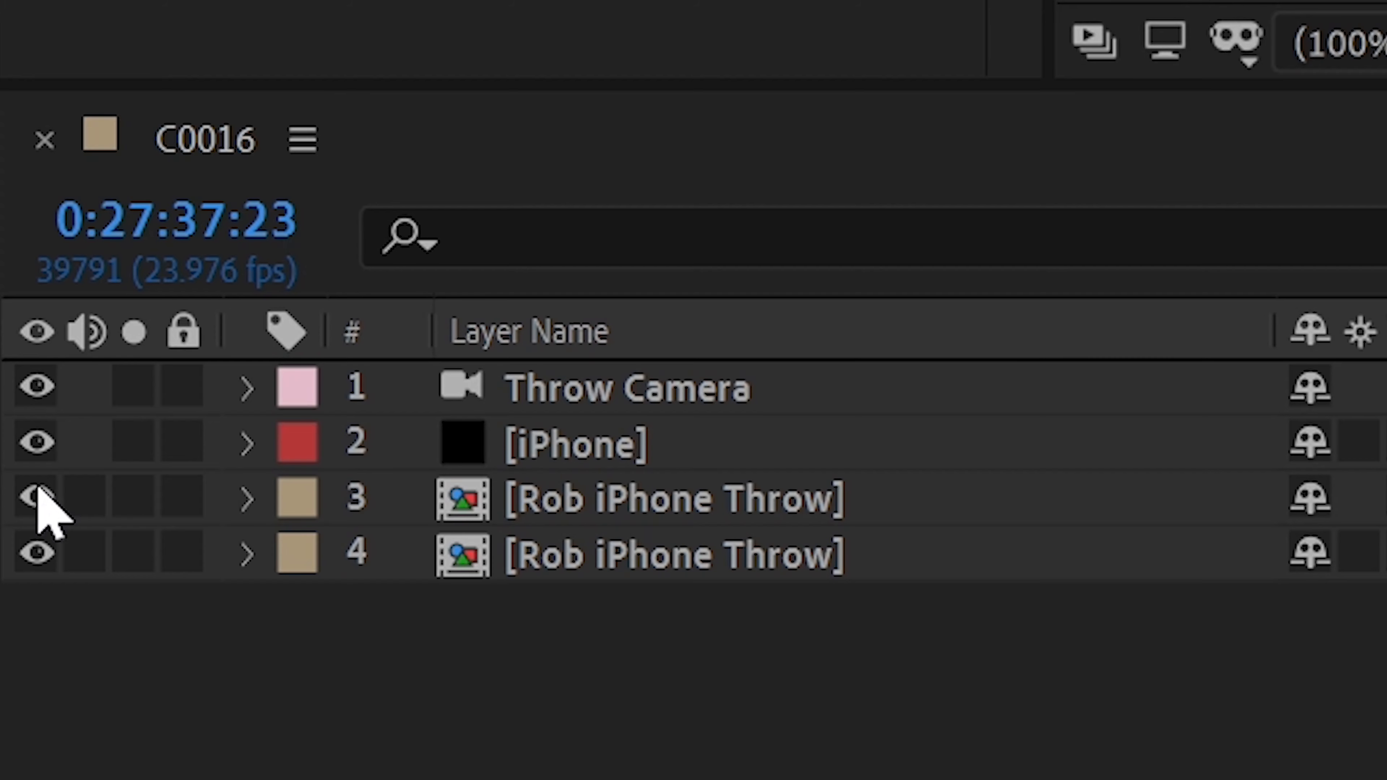
Hide the upper clip layer and adjust the iPhone layer's Element World Transform values to align the model with the thrown phone.
left_click(6, 567)
left_click_drag(405, 529, 682, 579)
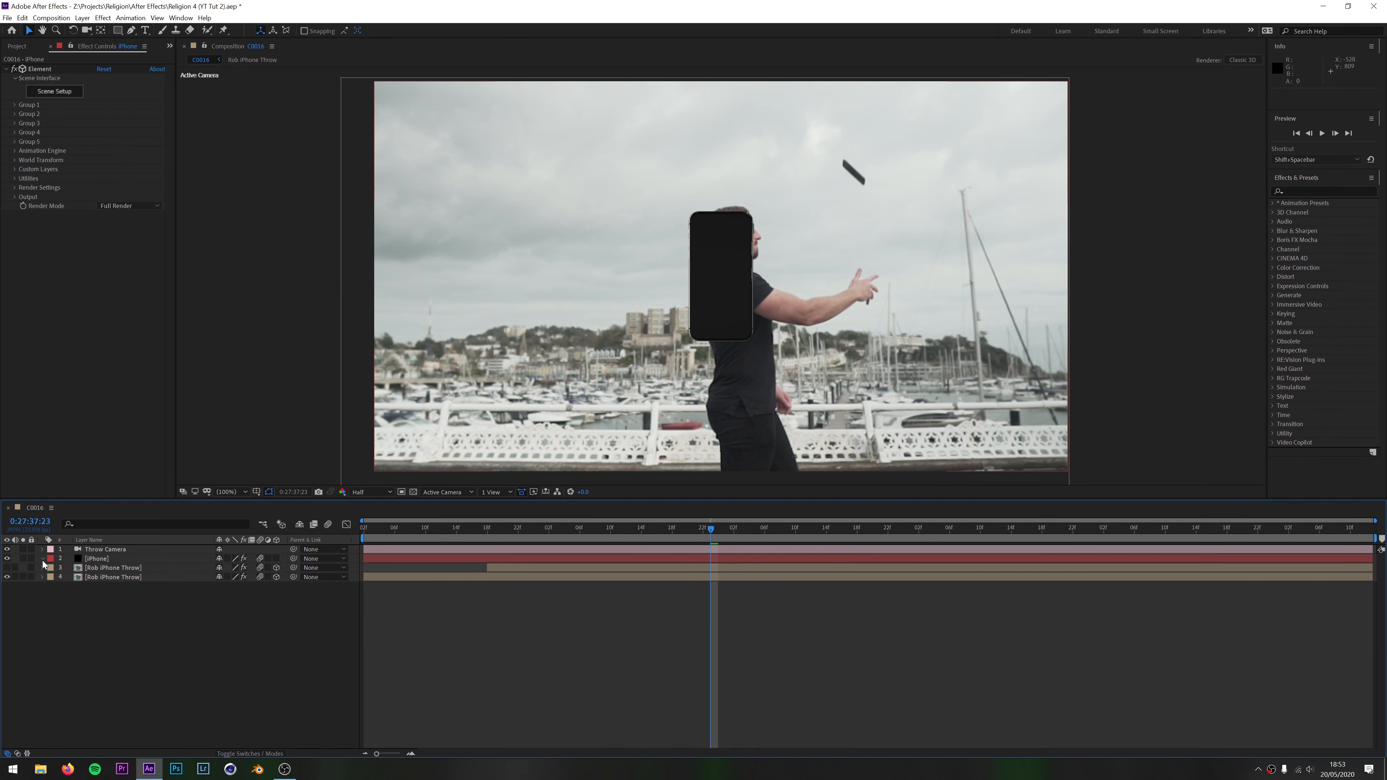
left_click(42, 559)
left_click(53, 568)
left_click(61, 578)
left_click(70, 651)
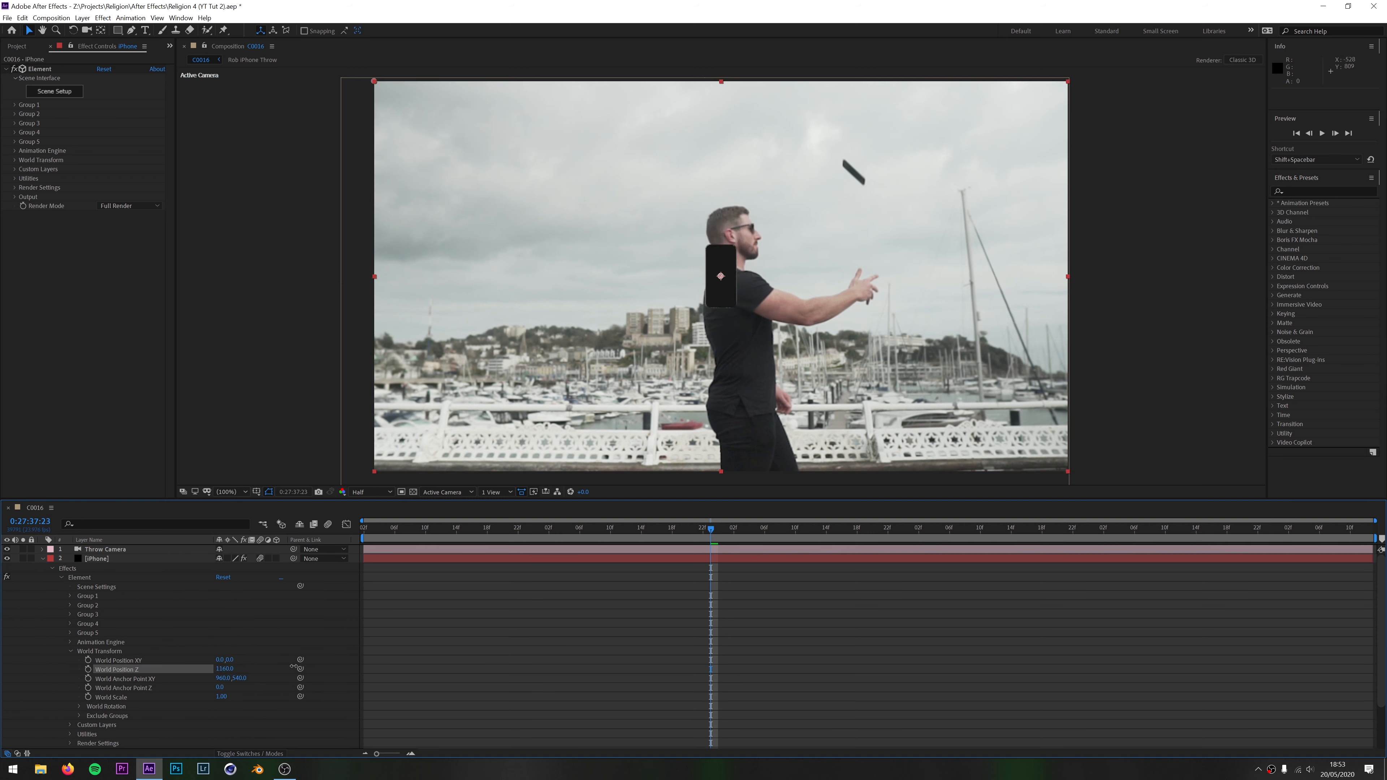
left_click_drag(226, 678, 236, 679)
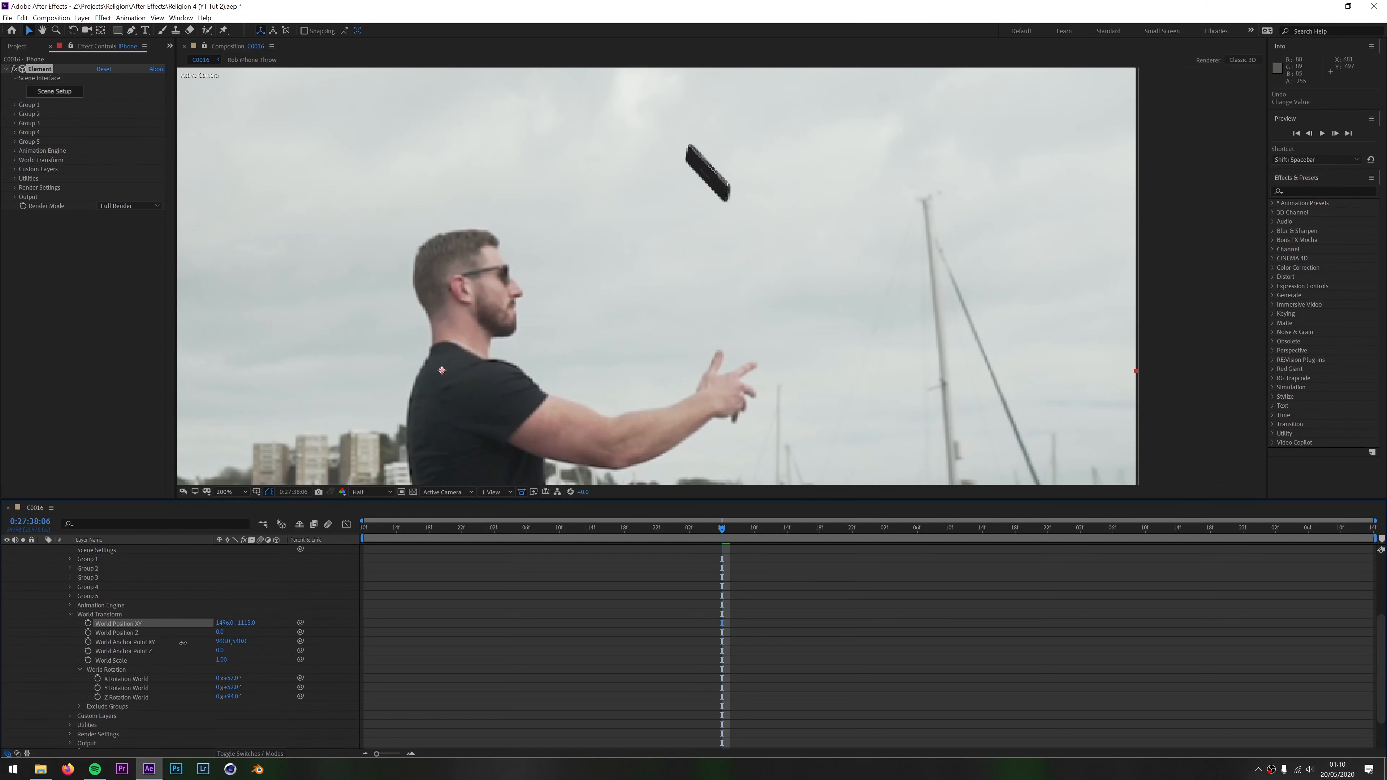
Keyframe the phone's World Position XY and World Rotation at 0:27:38:06, and reposition it over the real phone at 0:27:38:01.
left_click(8, 581)
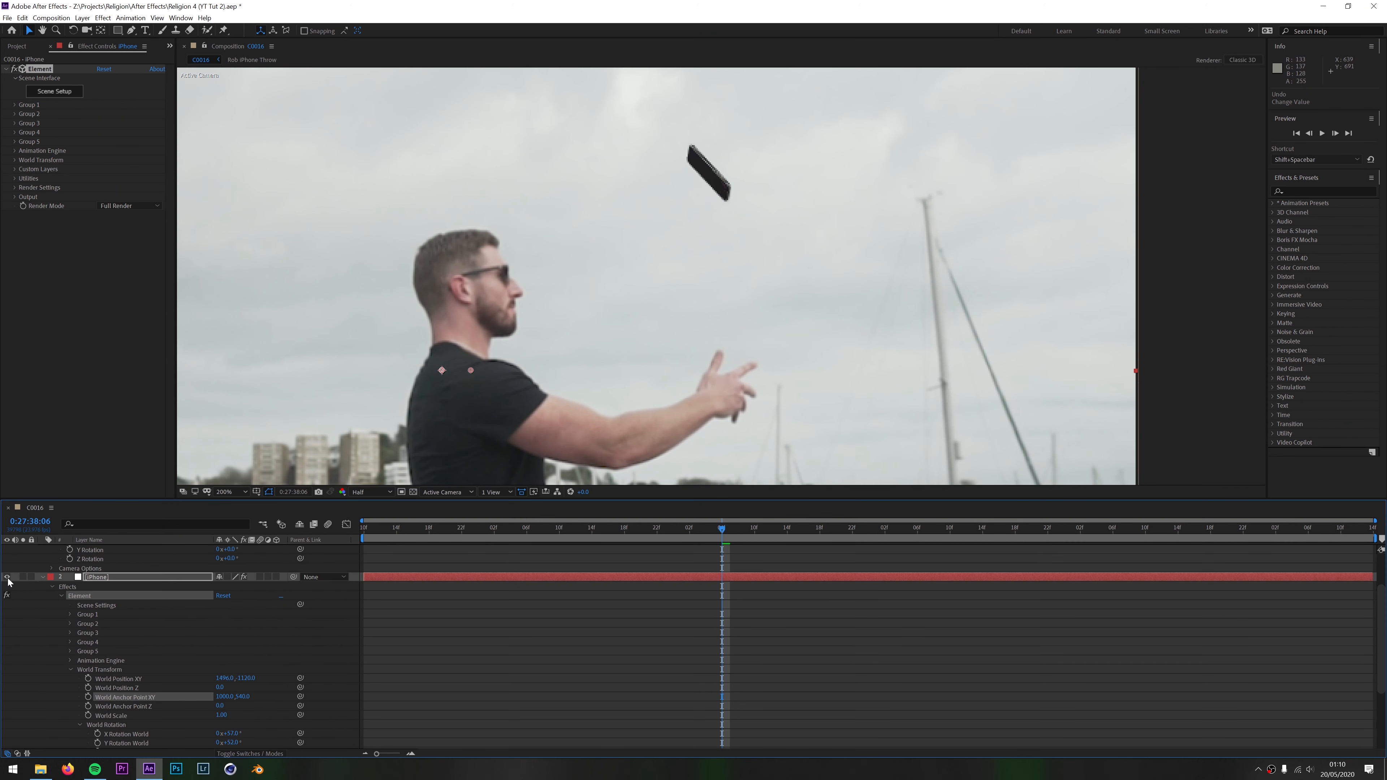
scroll(157, 725, "down", 1)
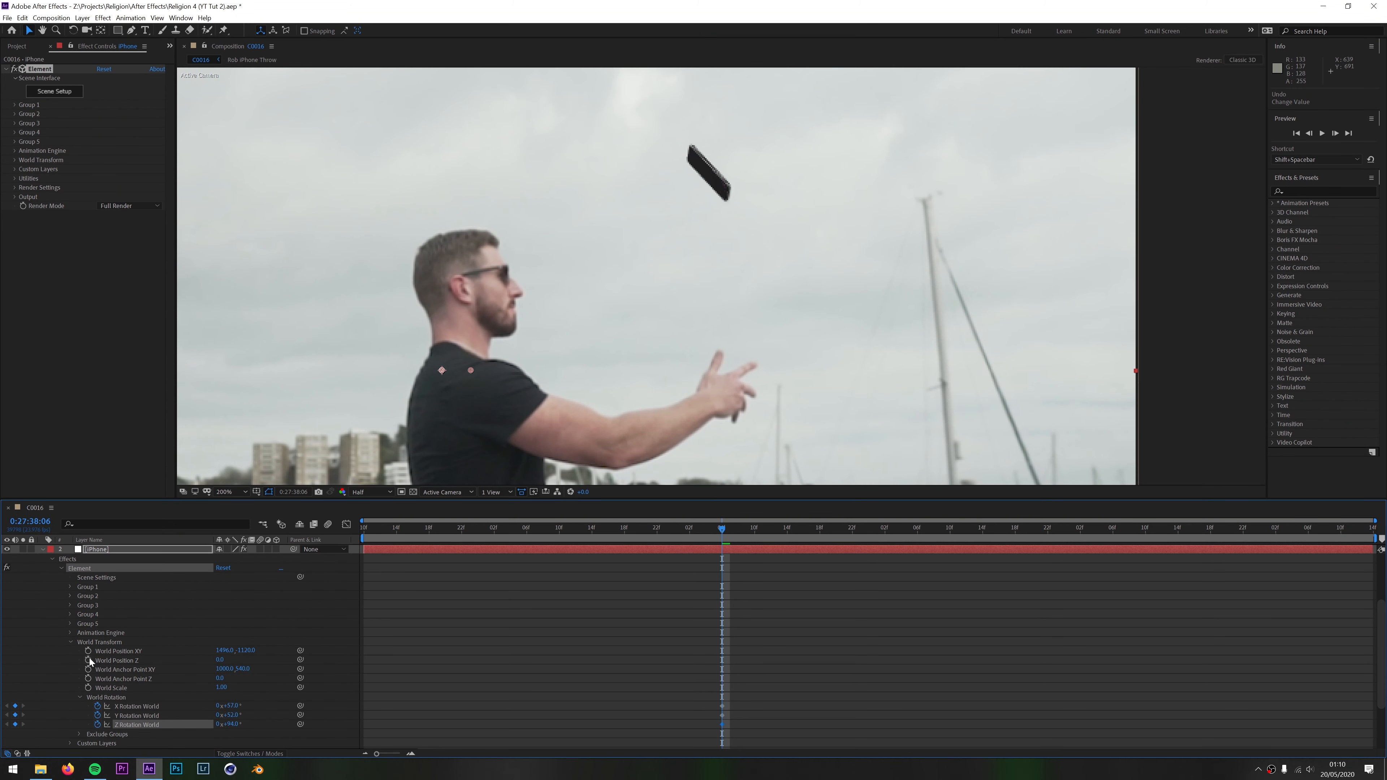
scroll(89, 653, "up", 2)
left_click_drag(722, 529, 682, 537)
scroll(246, 655, "down", 2)
left_click_drag(246, 650, 265, 652)
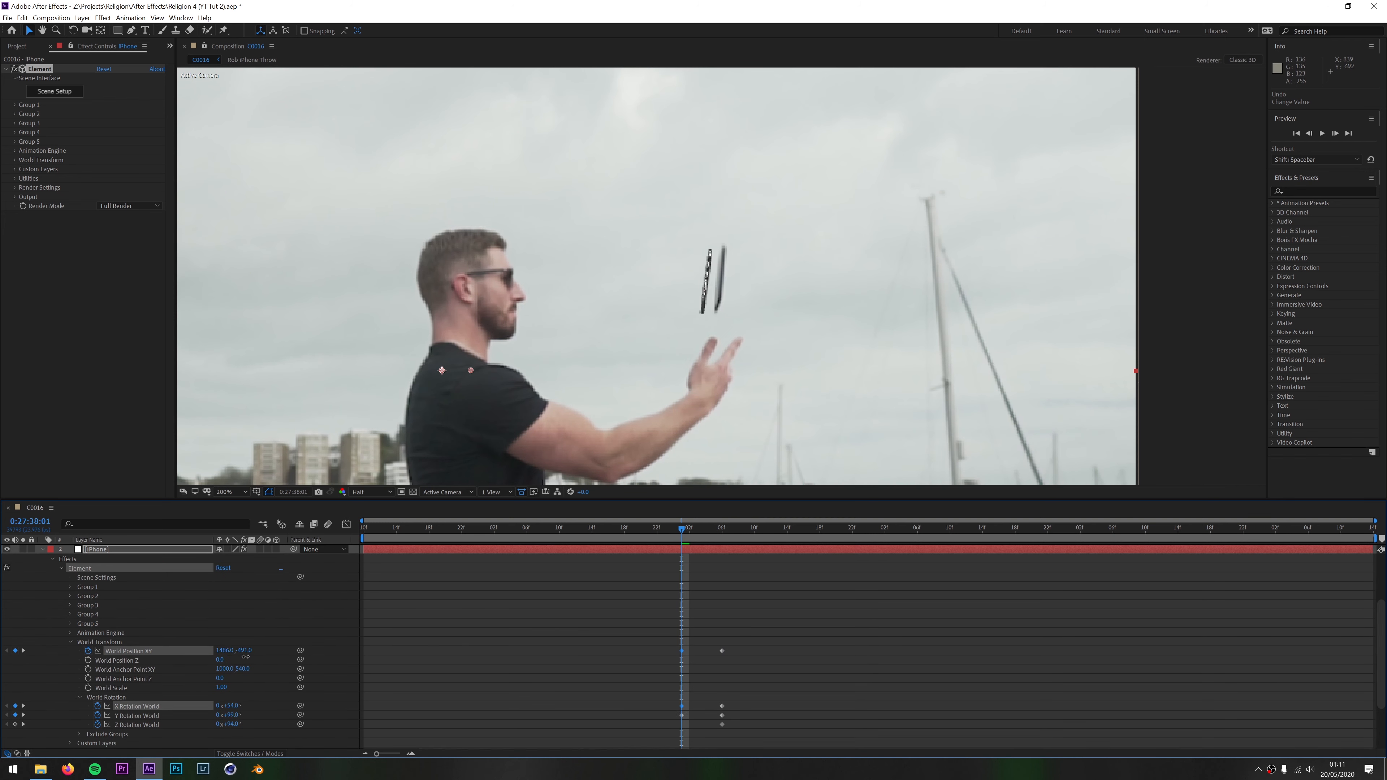
Correct the phone's Y Rotation World at 0:27:38:03 and preview the animated throw.
key("space")
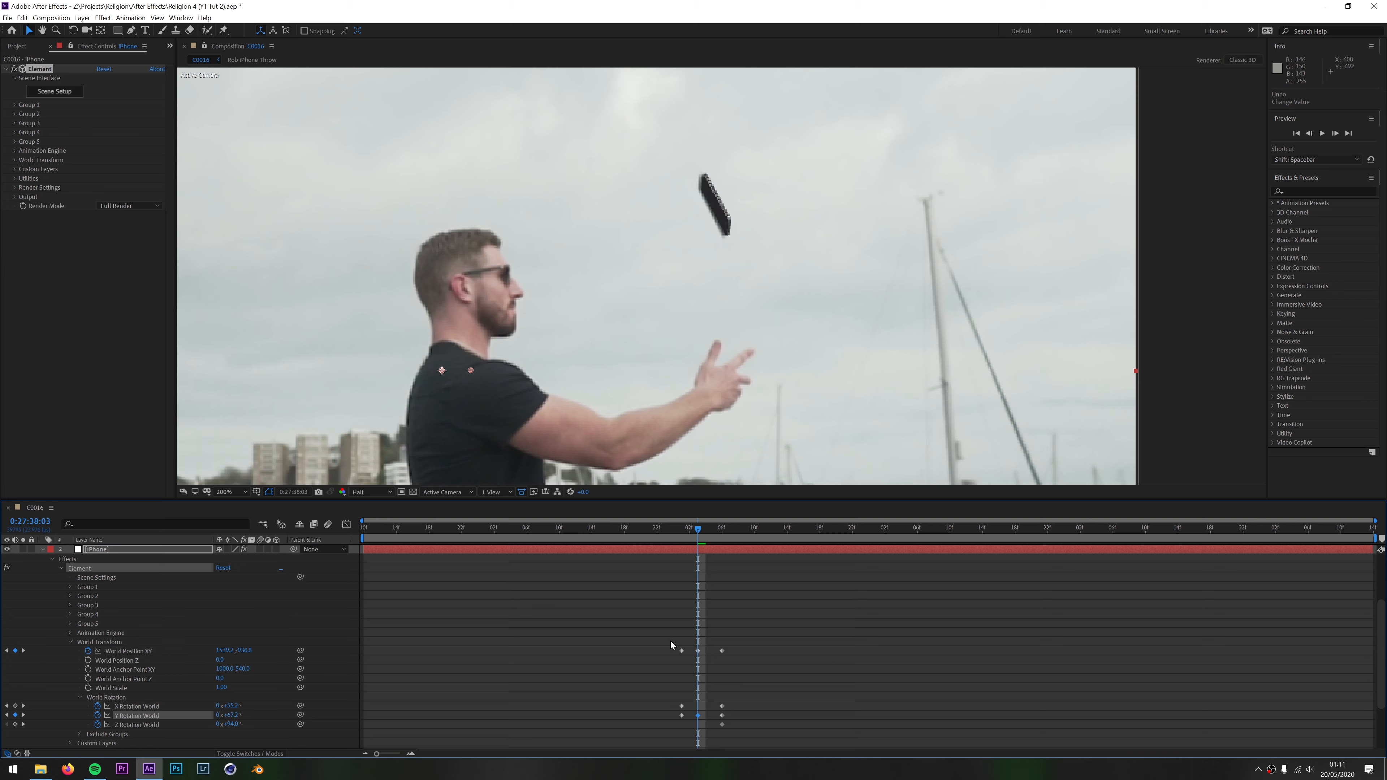
left_click_drag(224, 714, 235, 714)
left_click_drag(698, 528, 694, 555)
key("space")
key("space")
Trim the iPhone layer to start at 0:27:38:01 and move the start of the upper clip layer closer to it.
key("Page_Up")
left_click_drag(364, 549, 655, 586)
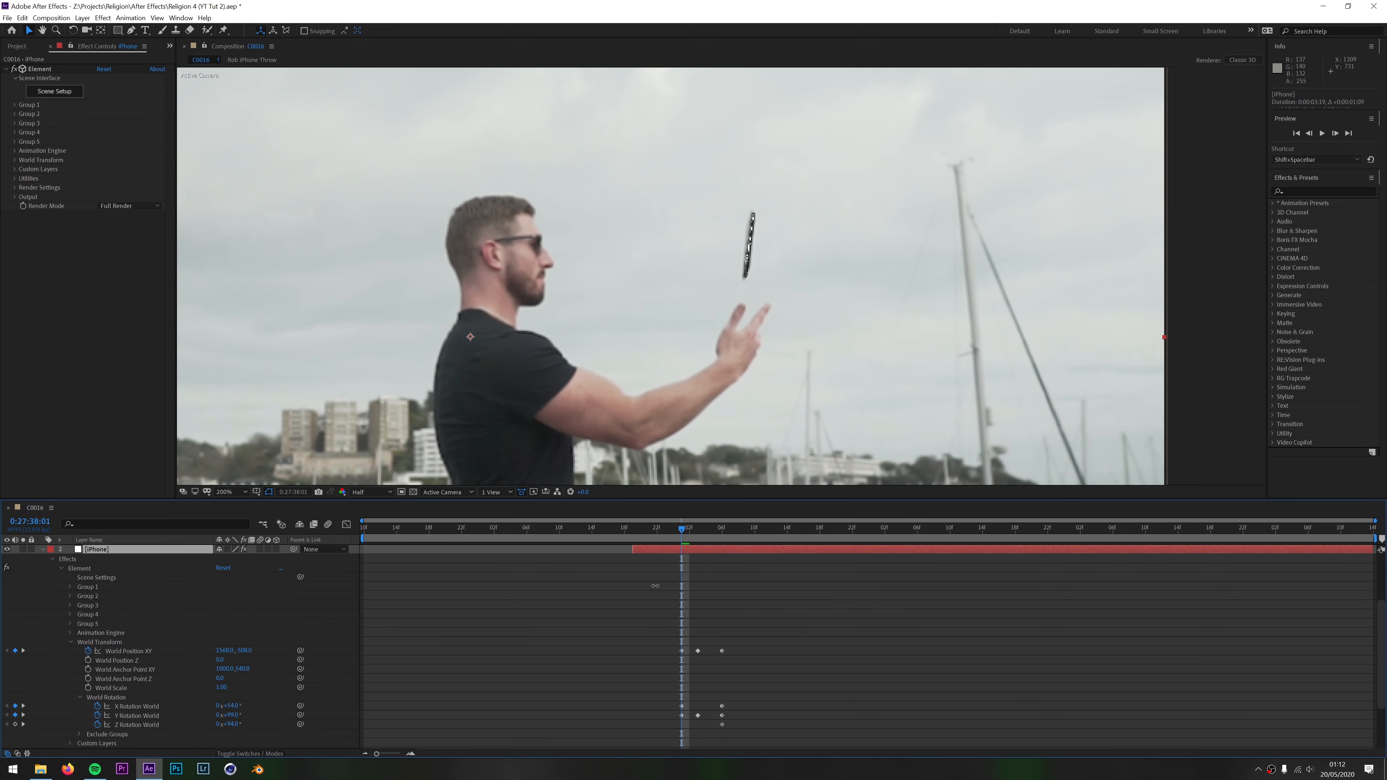
left_click_drag(679, 526, 681, 528)
left_click(43, 549)
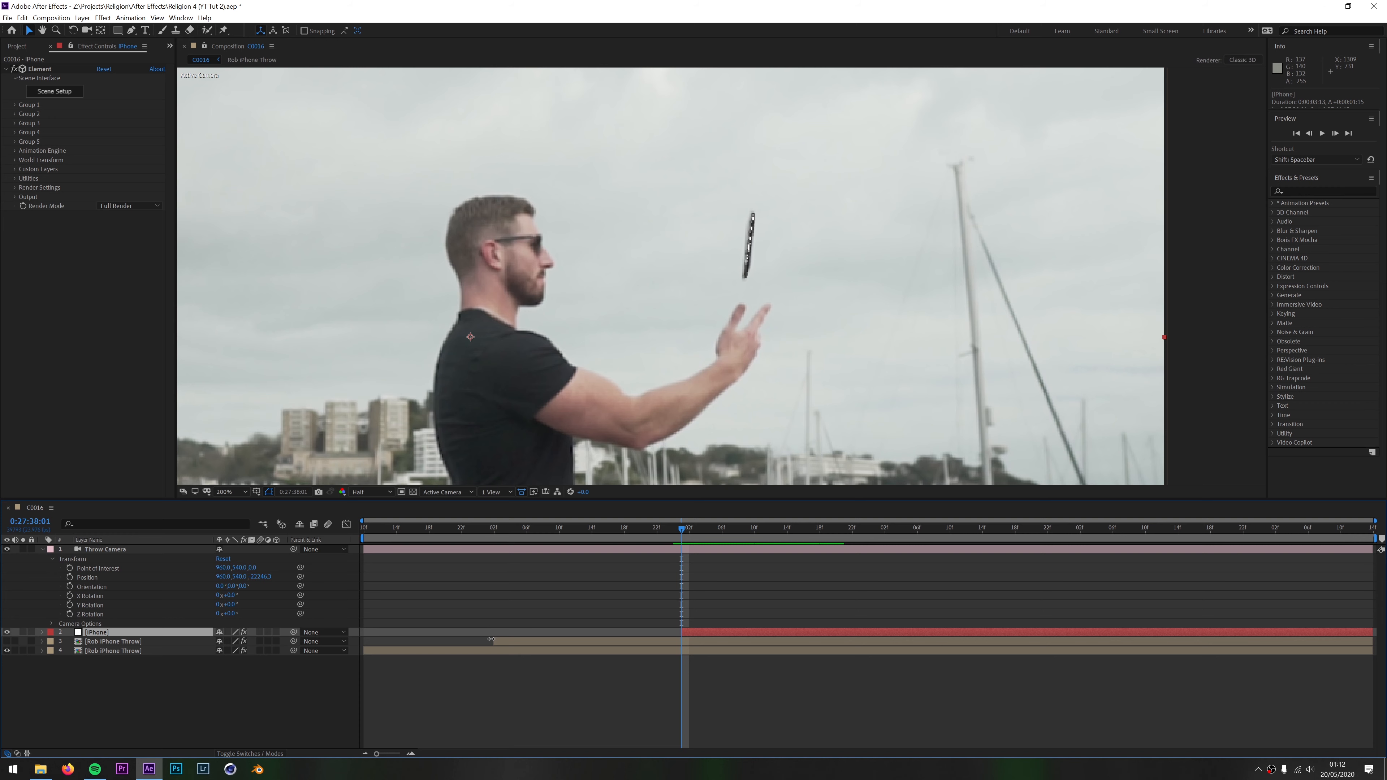
left_click_drag(491, 640, 663, 656)
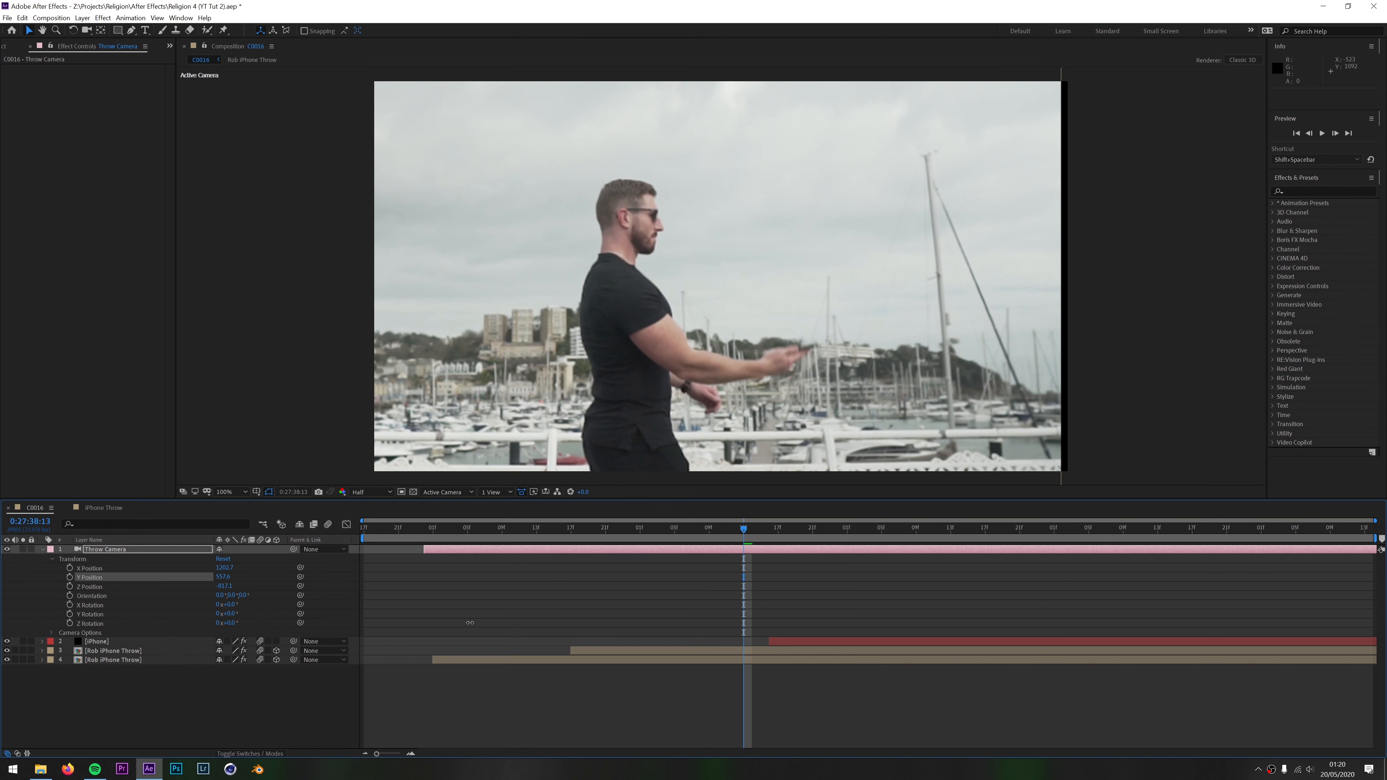
Adjust the Throw Camera's Z Position and select its position keyframes at the end of the upward move.
left_click_drag(469, 623, 224, 585)
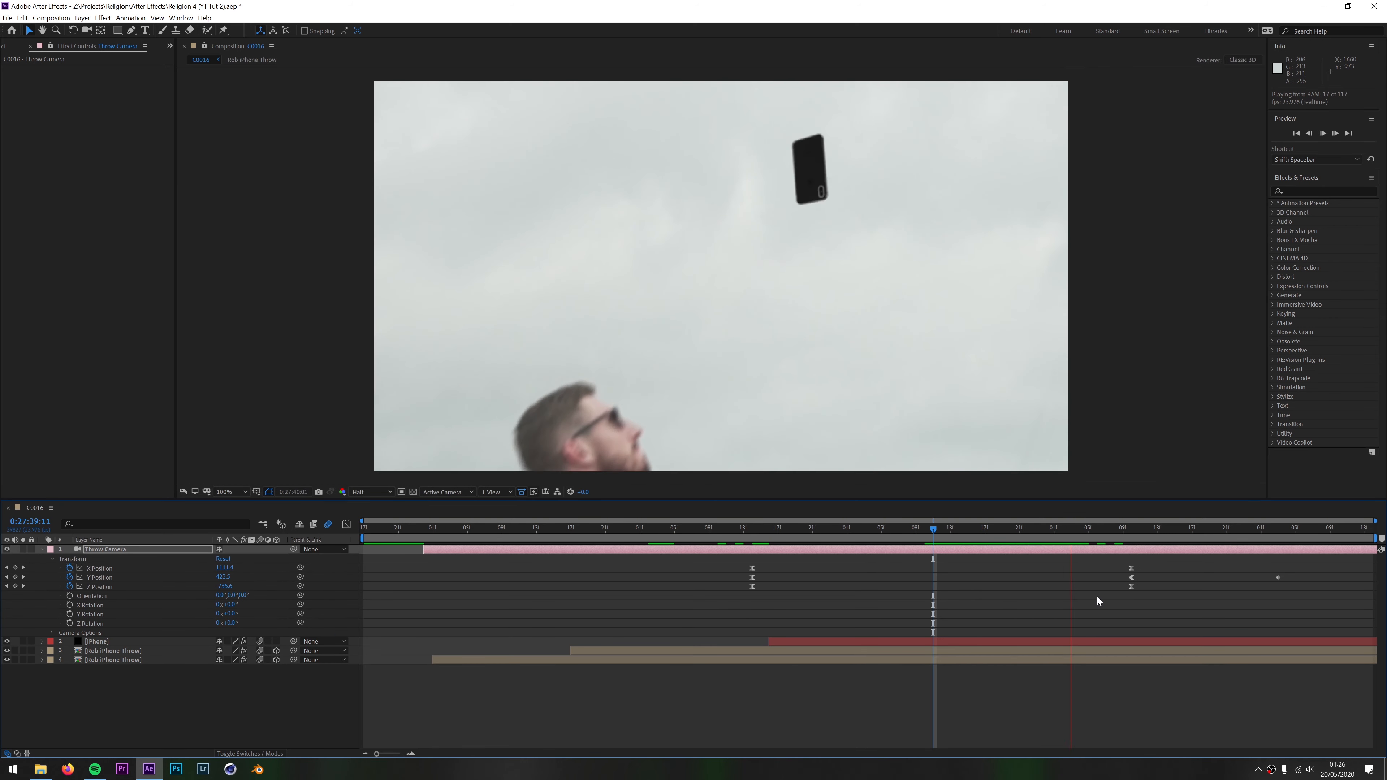
left_click(1131, 586)
mouse_move(1120, 581)
left_mouse_down()
mouse_move(773, 575)
mouse_move(1033, 574)
mouse_move(1128, 589)
left_mouse_up()
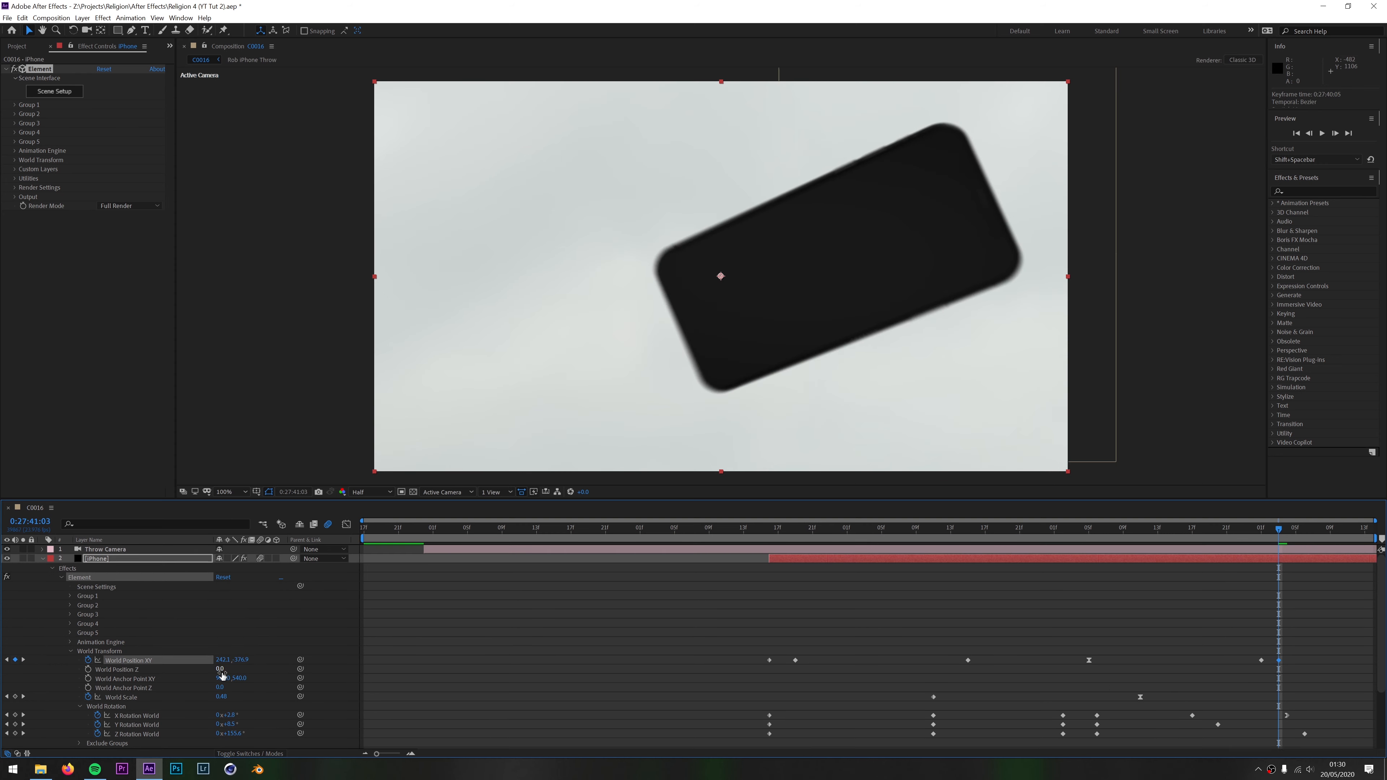
Undo the last phone change, readjust its World Position near the end of the flight and turn off the composition's motion blur.
key("ctrl+z")
left_click_drag(220, 670, 247, 669)
scroll(1306, 610, "down", 2)
mouse_move(1279, 530)
left_mouse_down()
mouse_move(1159, 535)
mouse_move(1206, 550)
mouse_move(1226, 547)
mouse_move(1221, 532)
mouse_move(1262, 551)
mouse_move(1296, 536)
left_mouse_up()
scroll(1227, 601, "up", 2)
left_click(330, 525)
left_click_drag(222, 660, 164, 647)
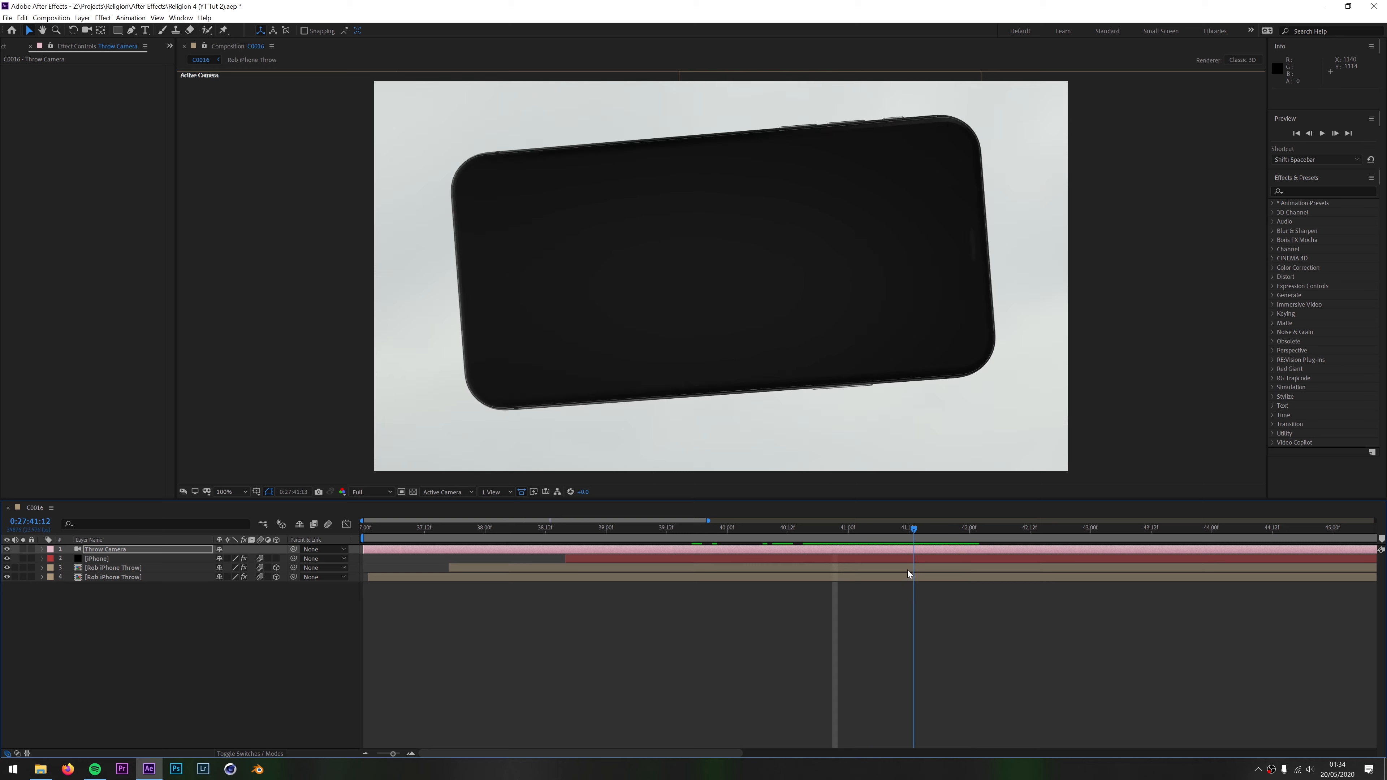
Preview C0034.MP4 from the Religion Footage folder and import it into the After Effects project.
mouse_move(907, 570)
left_mouse_down()
mouse_move(816, 576)
mouse_move(960, 597)
mouse_move(907, 597)
left_mouse_up()
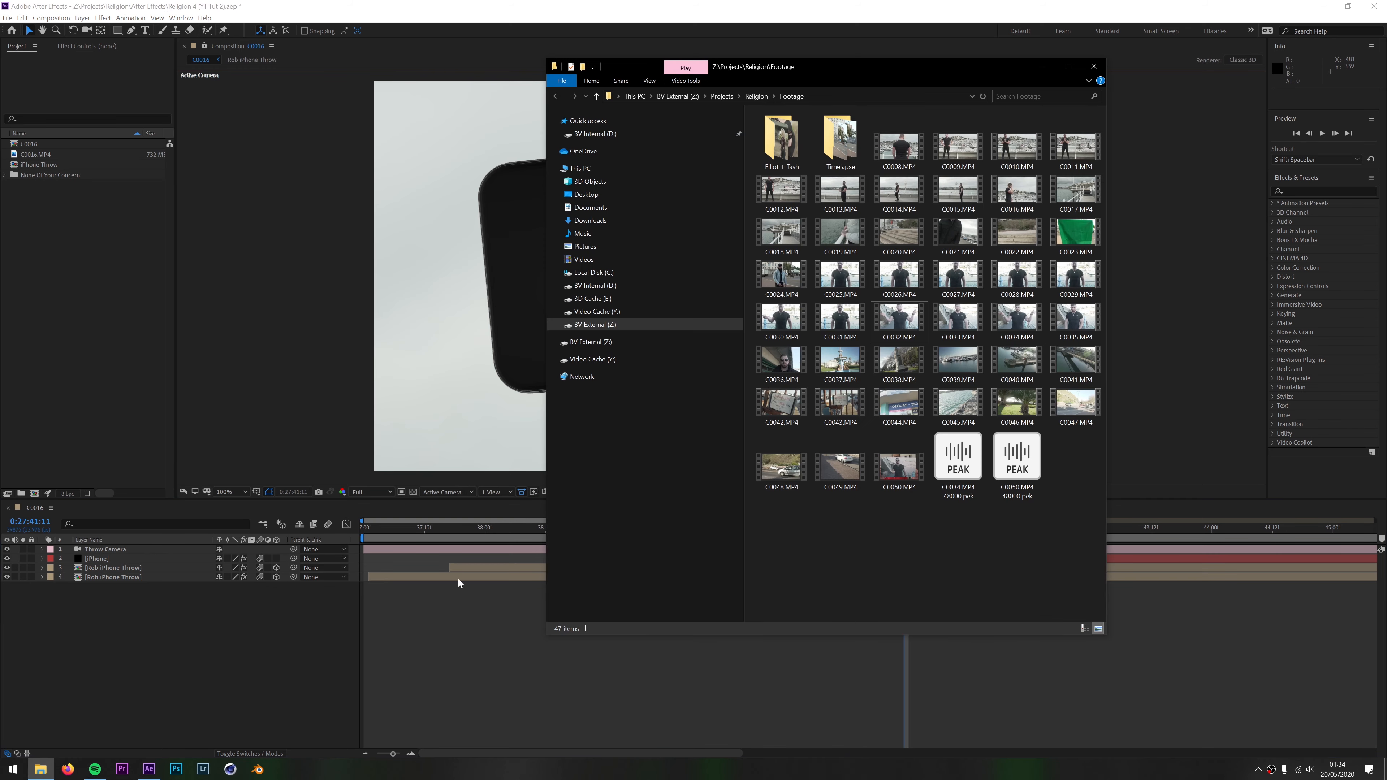
double_click(1020, 322)
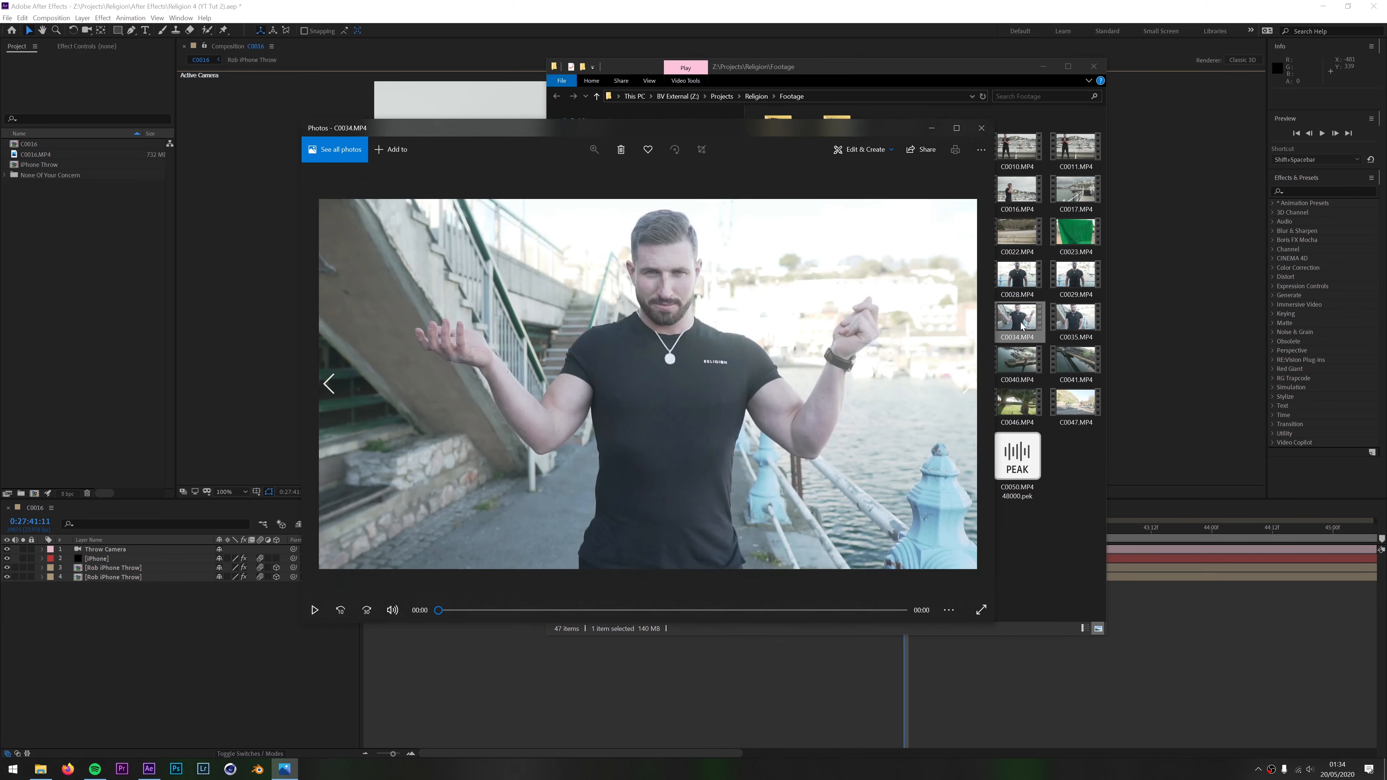
left_click_drag(1017, 320, 85, 277)
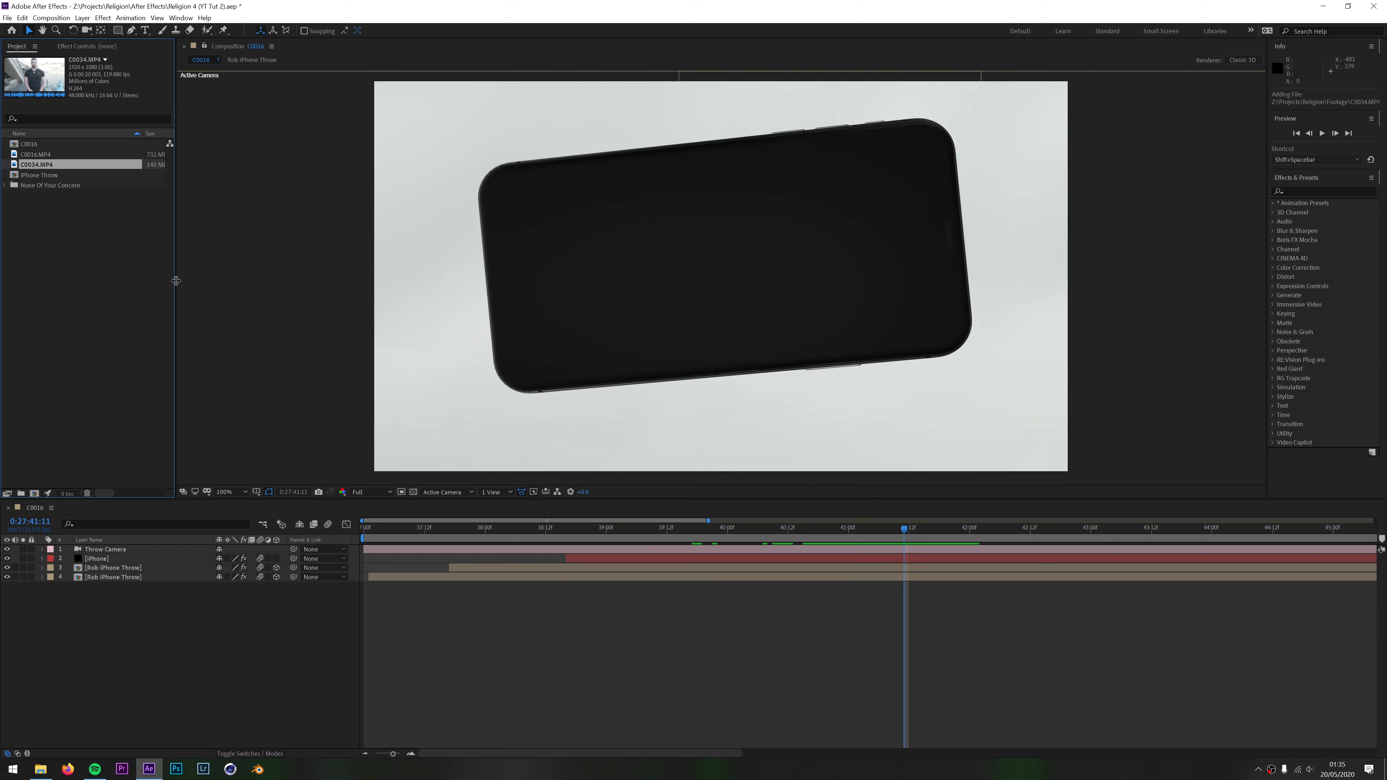
Open Interpret Footage for C0034.MP4 and conform the clip's frame rate.
left_click_drag(176, 280, 354, 285)
right_click(60, 165)
left_click(235, 242)
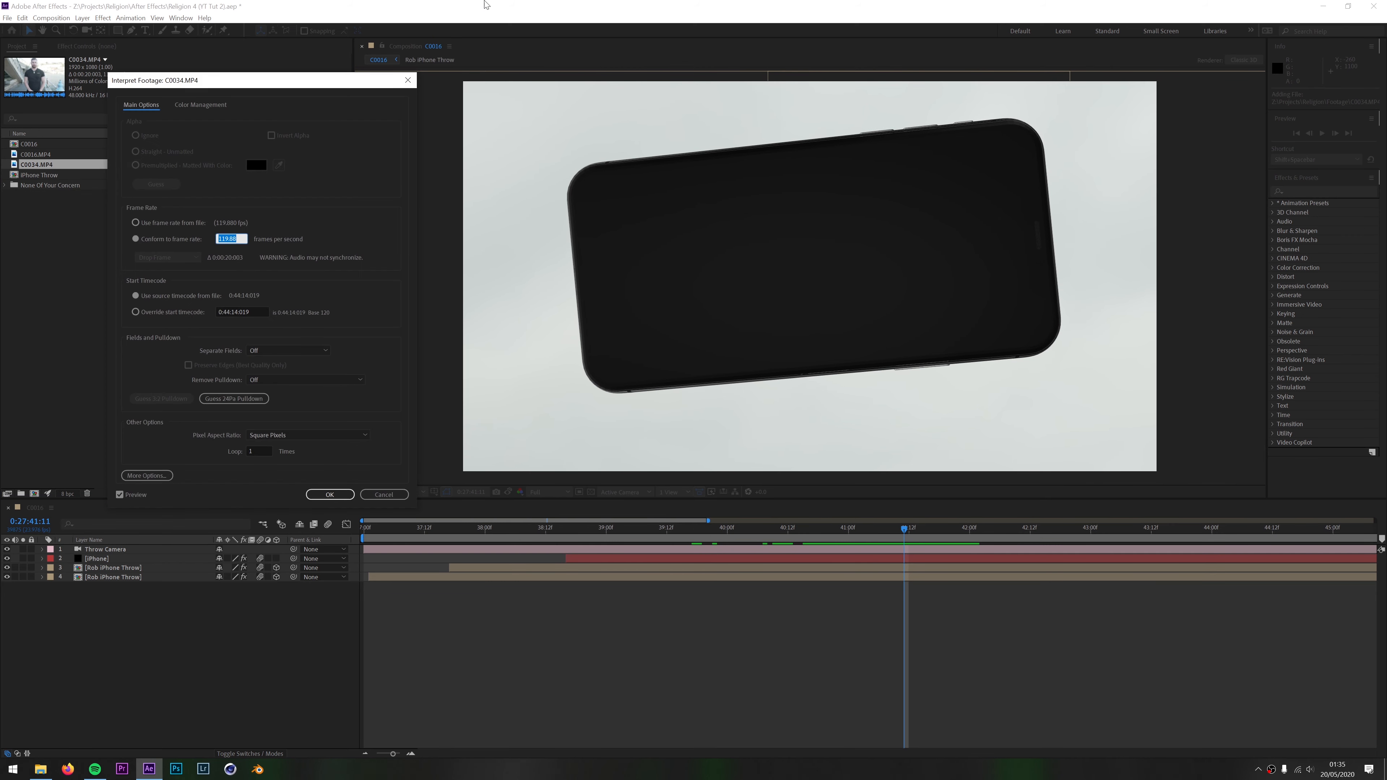
key("Return")
Add C0034.MP4 above the Throw Camera layer and rename it with the man's first name followed by "Chips".
left_click_drag(36, 165, 111, 546)
right_click(112, 549)
left_click(121, 544)
type("Rob Chips")
key("Return")
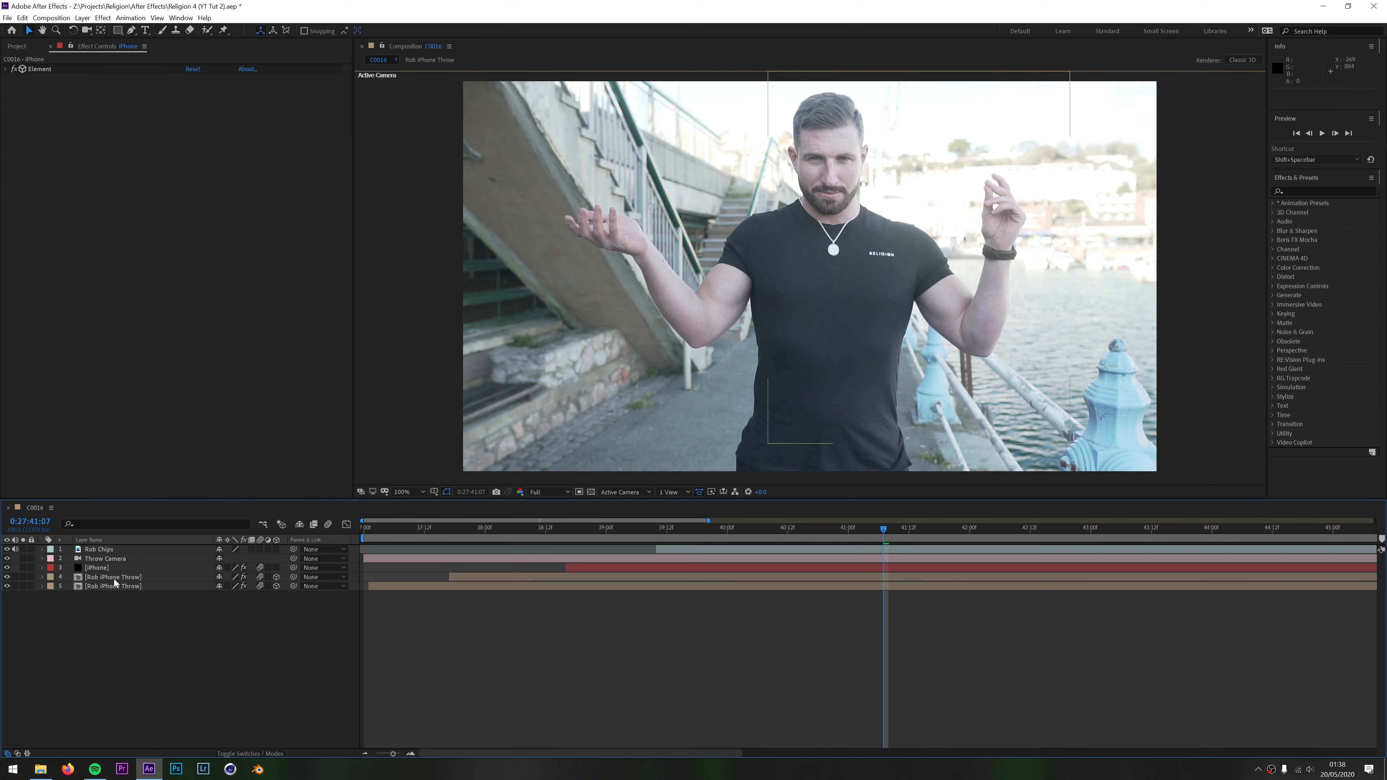
Assign the C0034 clip layer to Layer 1 of the iPhone's Element custom texture maps, sampled at Current Time.
left_click(6, 69)
left_click(15, 169)
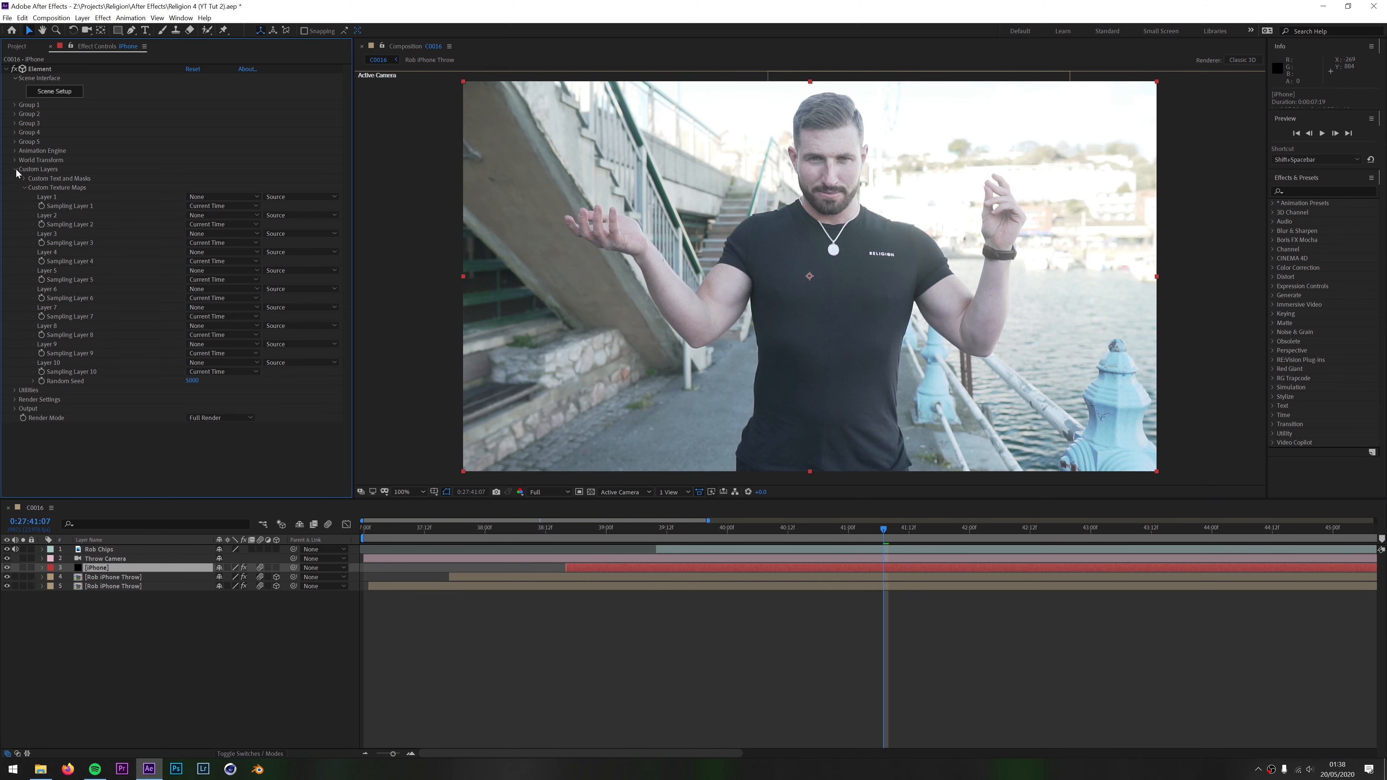
left_click(223, 222)
left_click(225, 206)
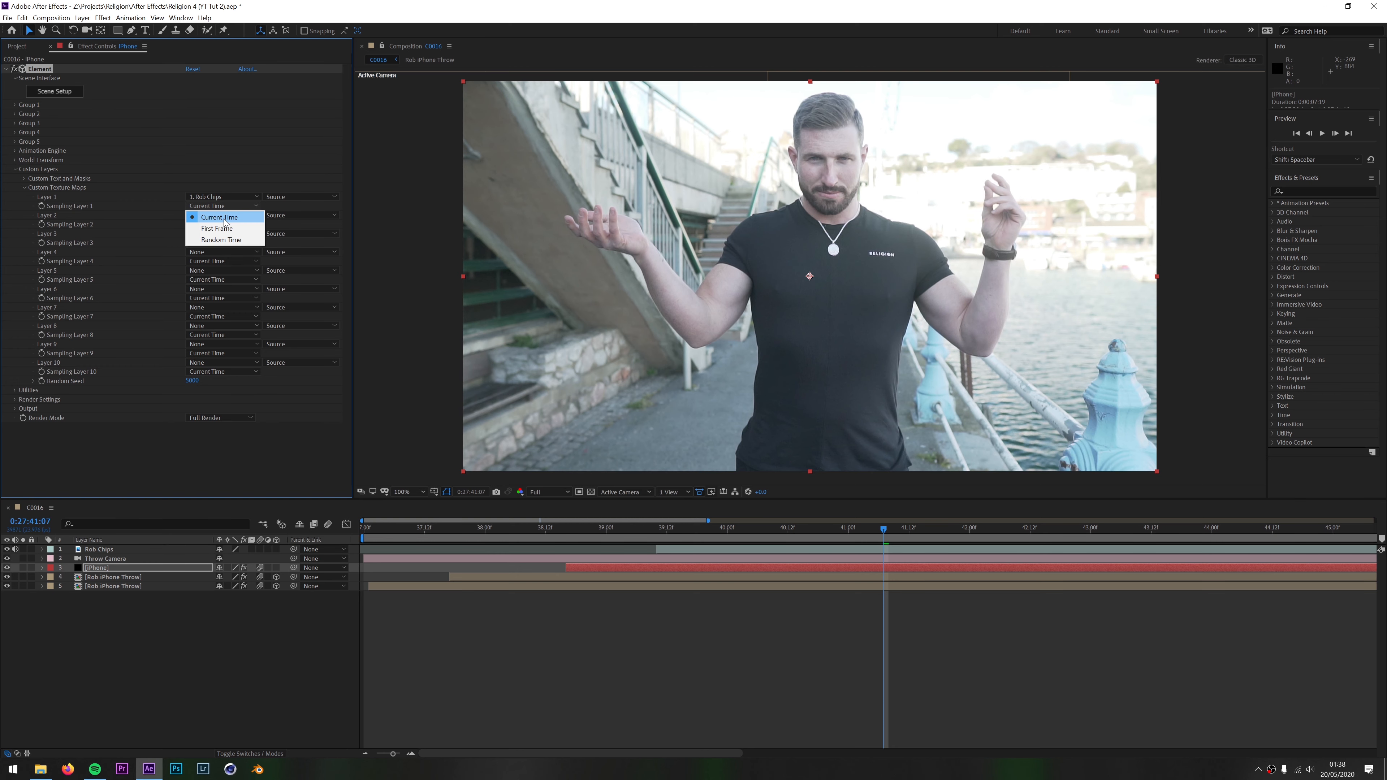
In the Element scene, set the Screen material's diffuse colour to white and its diffuse texture to Custom Layer 1.
left_click(63, 92)
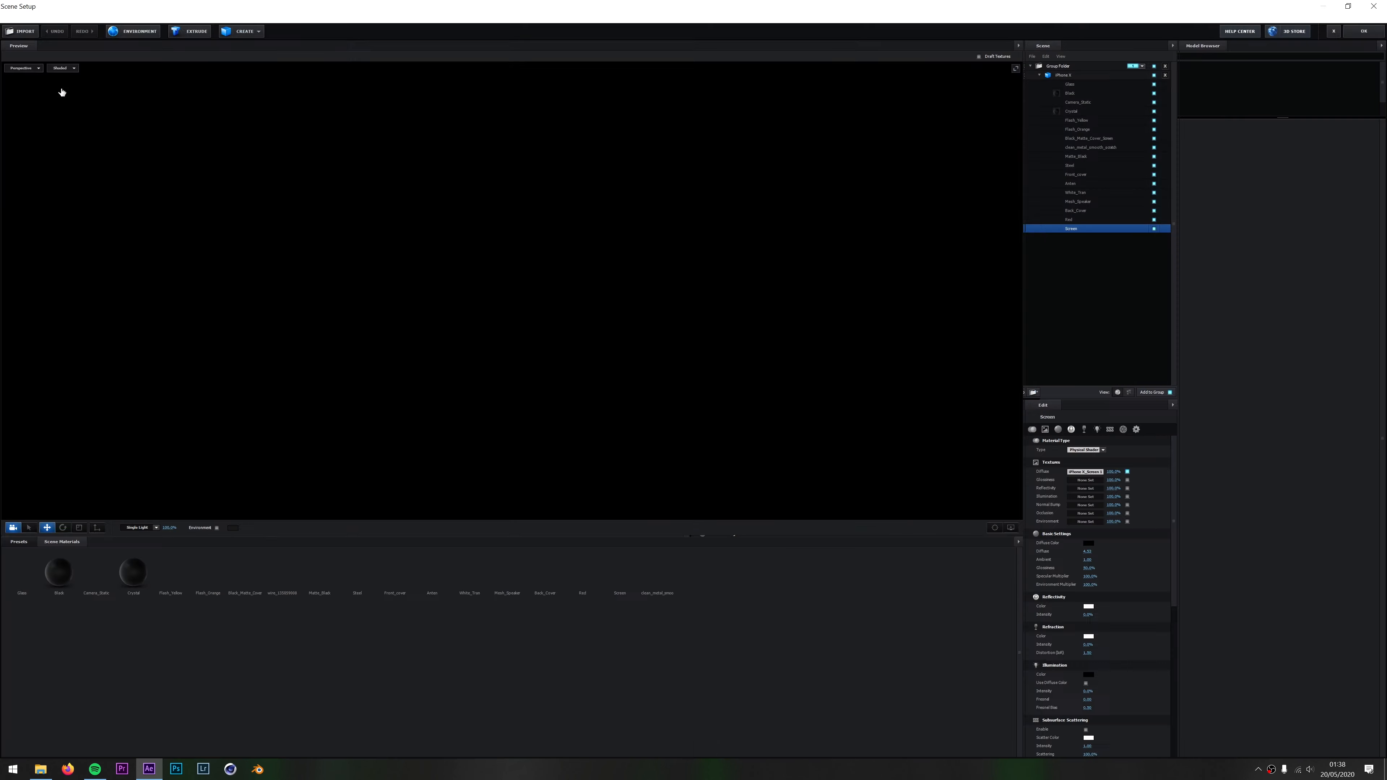
left_click(1090, 542)
left_click_drag(1088, 547, 1027, 498)
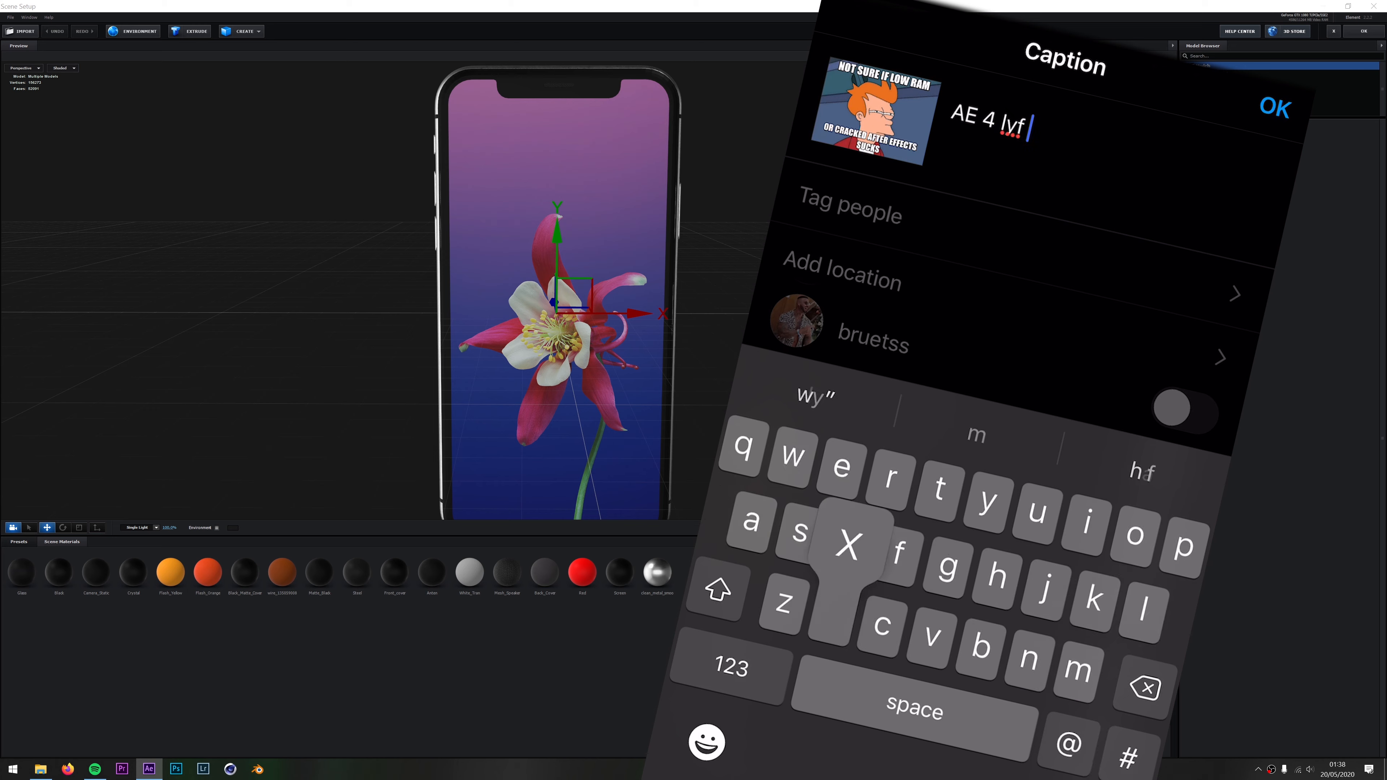
left_click(731, 273)
left_click(1093, 472)
left_click(1144, 436)
left_click(1143, 450)
left_click(1190, 555)
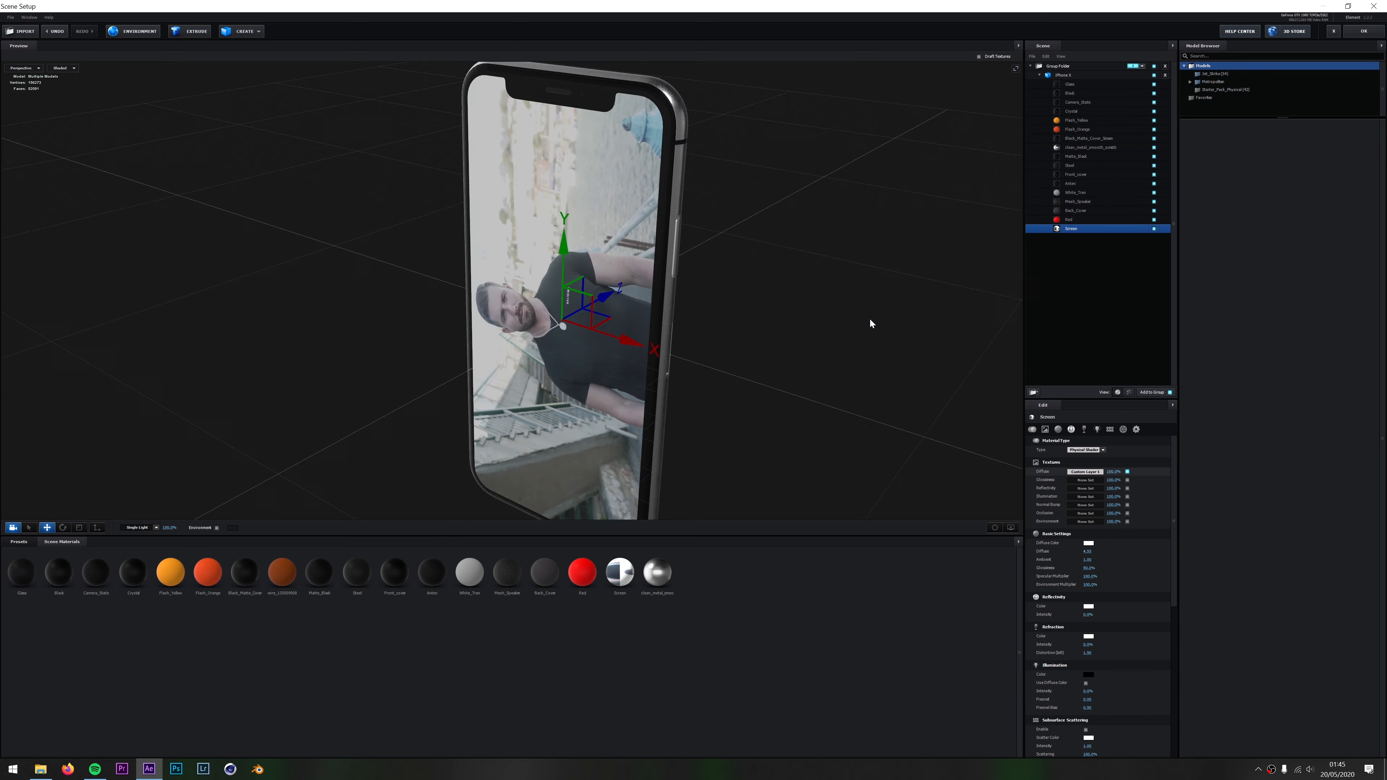
left_click_drag(827, 529, 710, 527)
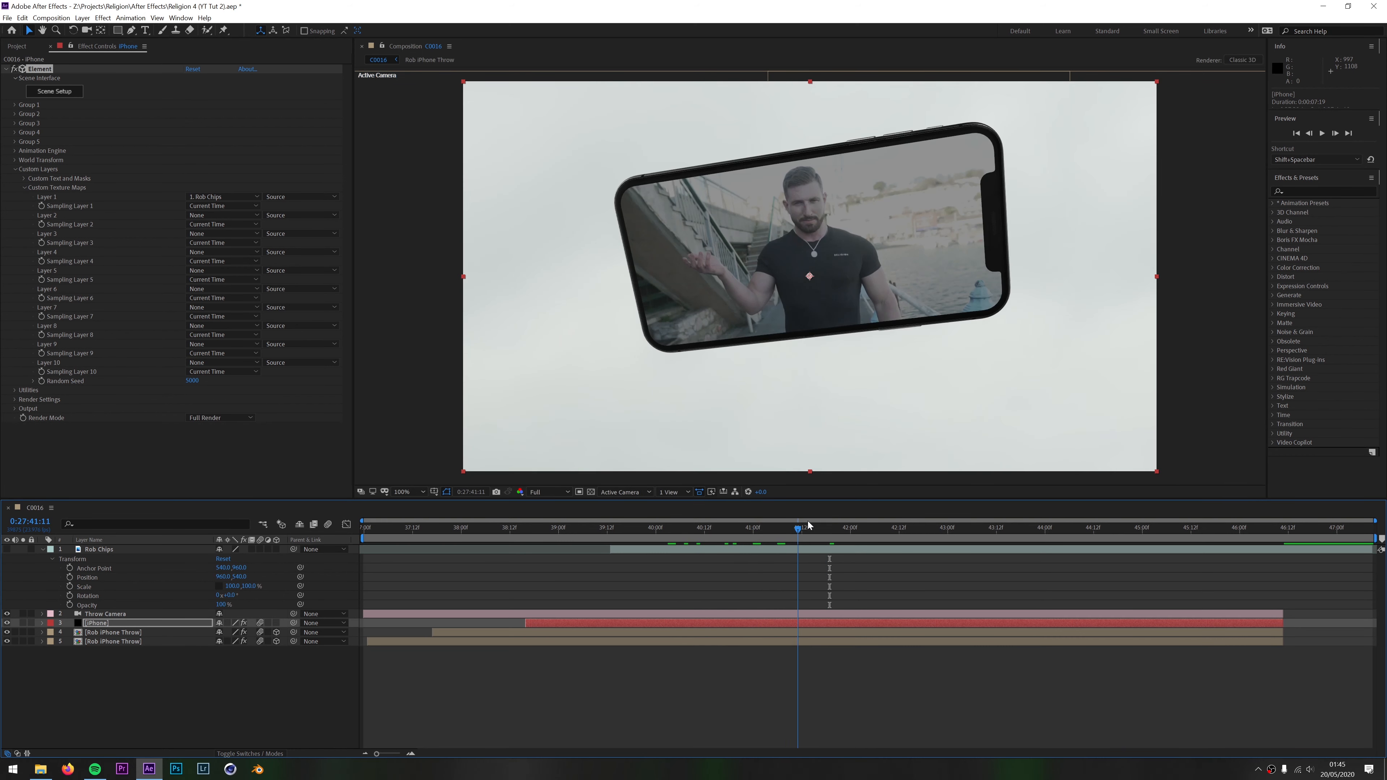
Shift the Chips clip layer earlier in the timeline so its gesture plays on the approaching phone screen, and preview the timing.
left_click_drag(809, 525, 846, 528)
left_click_drag(923, 550, 672, 561)
key("space")
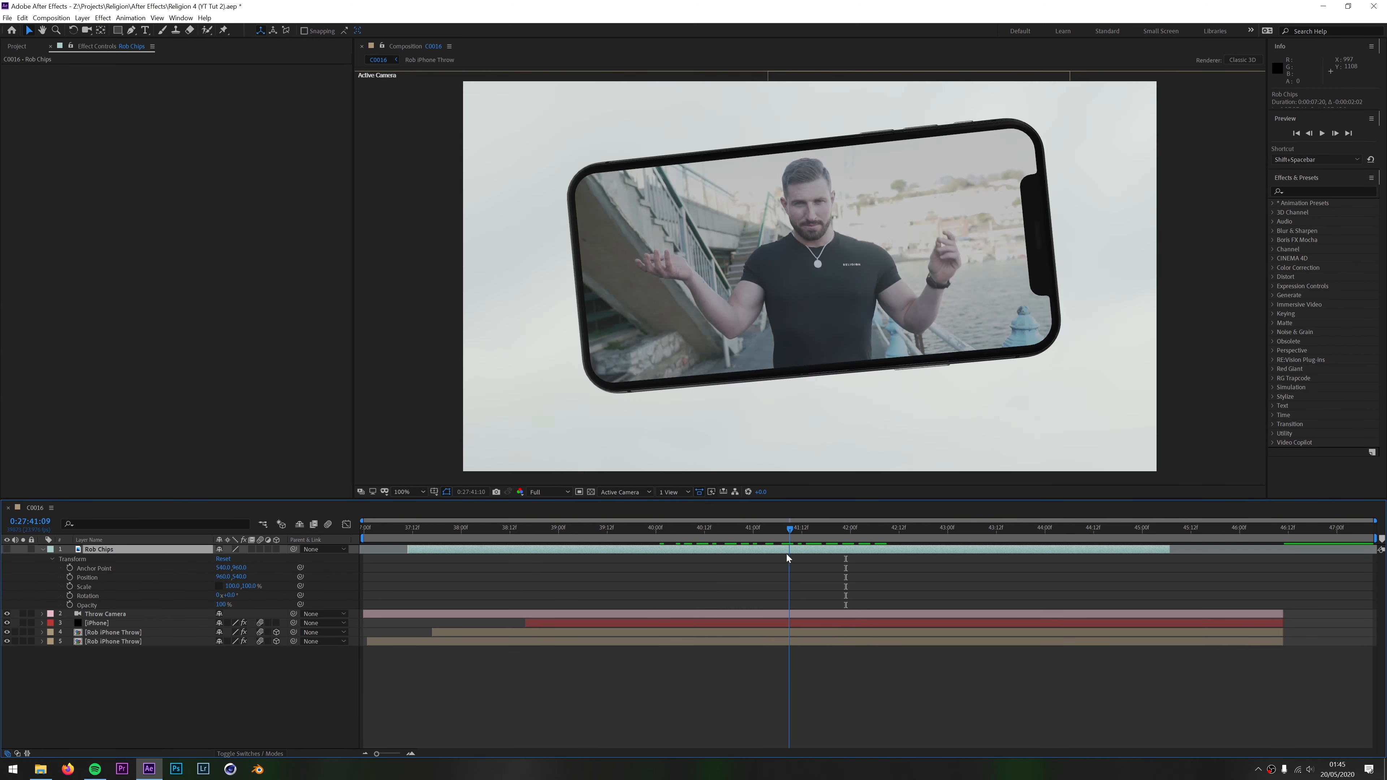
key("space")
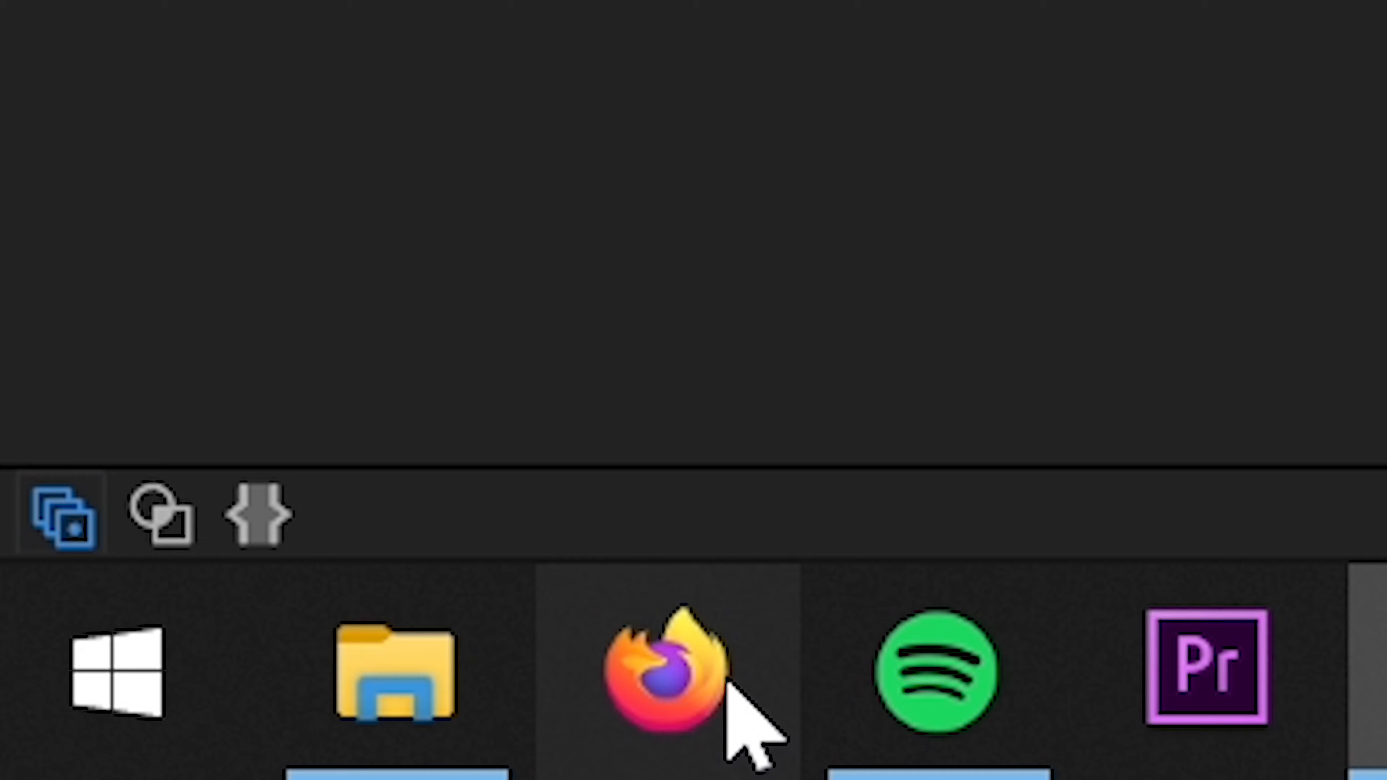
Switch to Firefox and search the web for "glass breaking green screen" footage.
left_click(74, 763)
type("gl")
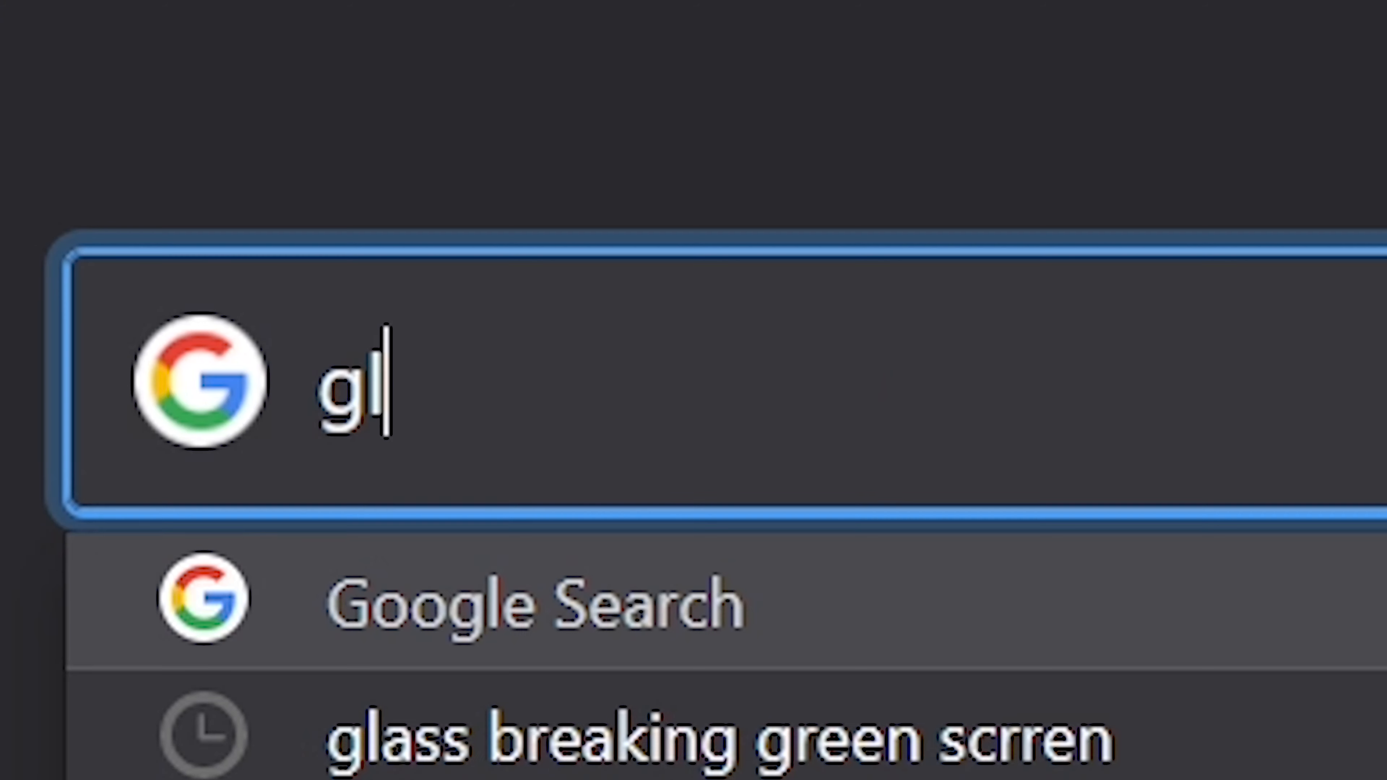
type("ass breaking green sreen")
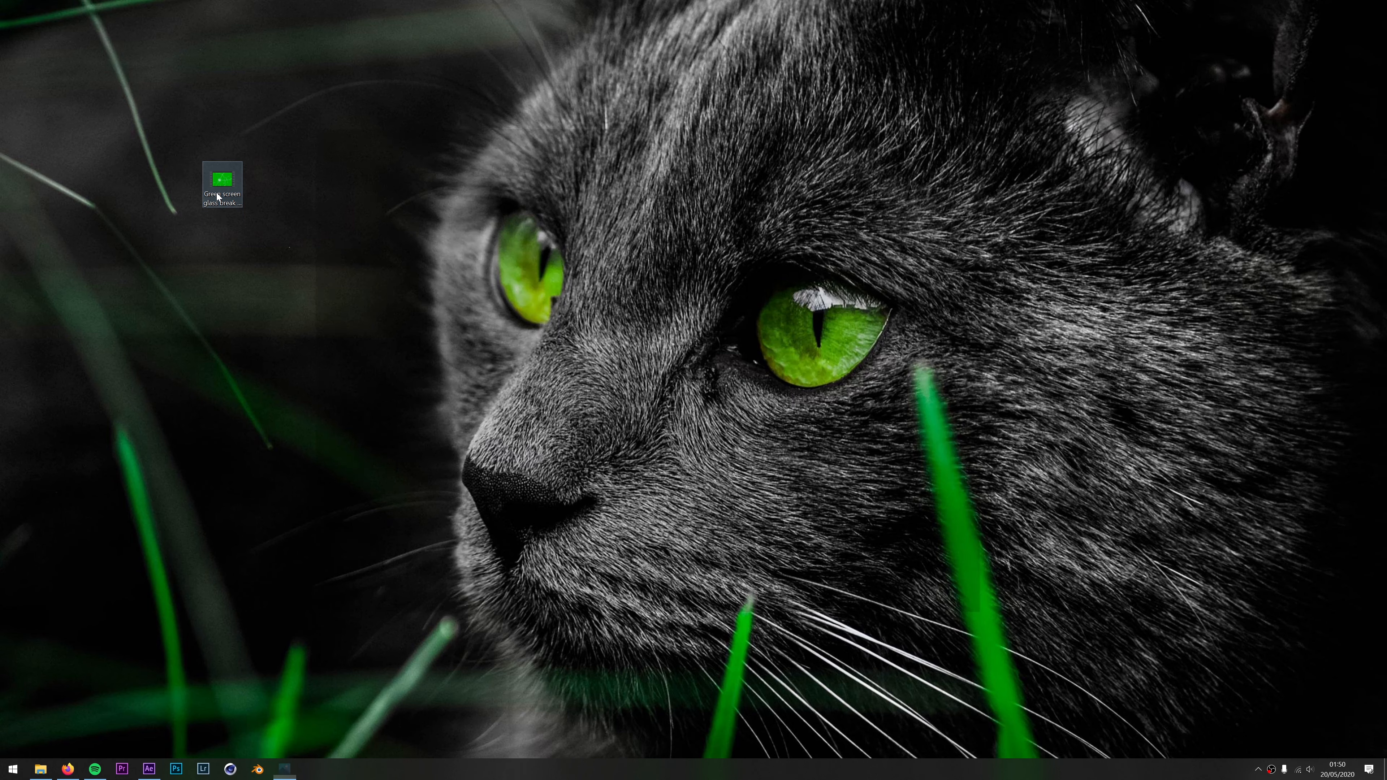
Import the downloaded green screen glass break clip from the desktop into After Effects and conform its frame rate to 23.976 fps.
double_click(222, 179)
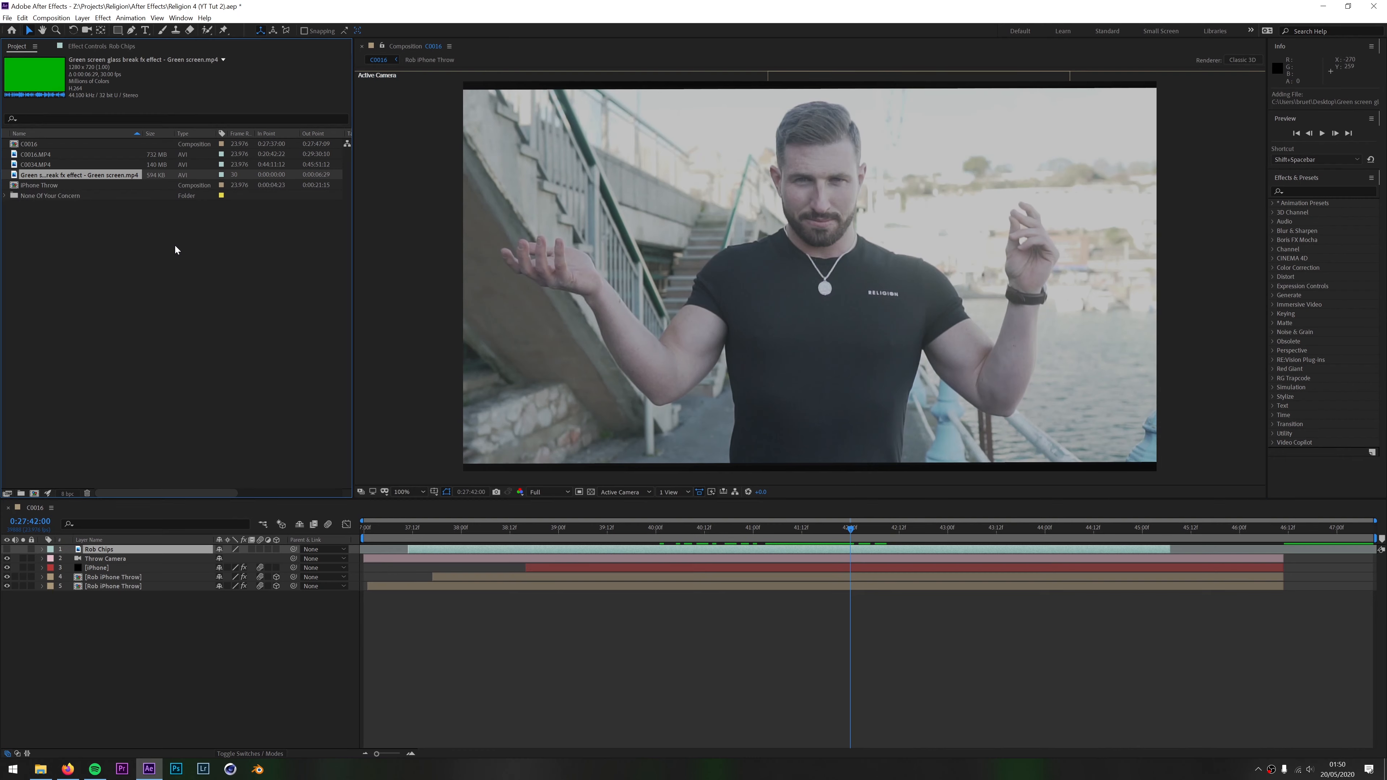
right_click(112, 176)
mouse_move(229, 245)
left_click(294, 245)
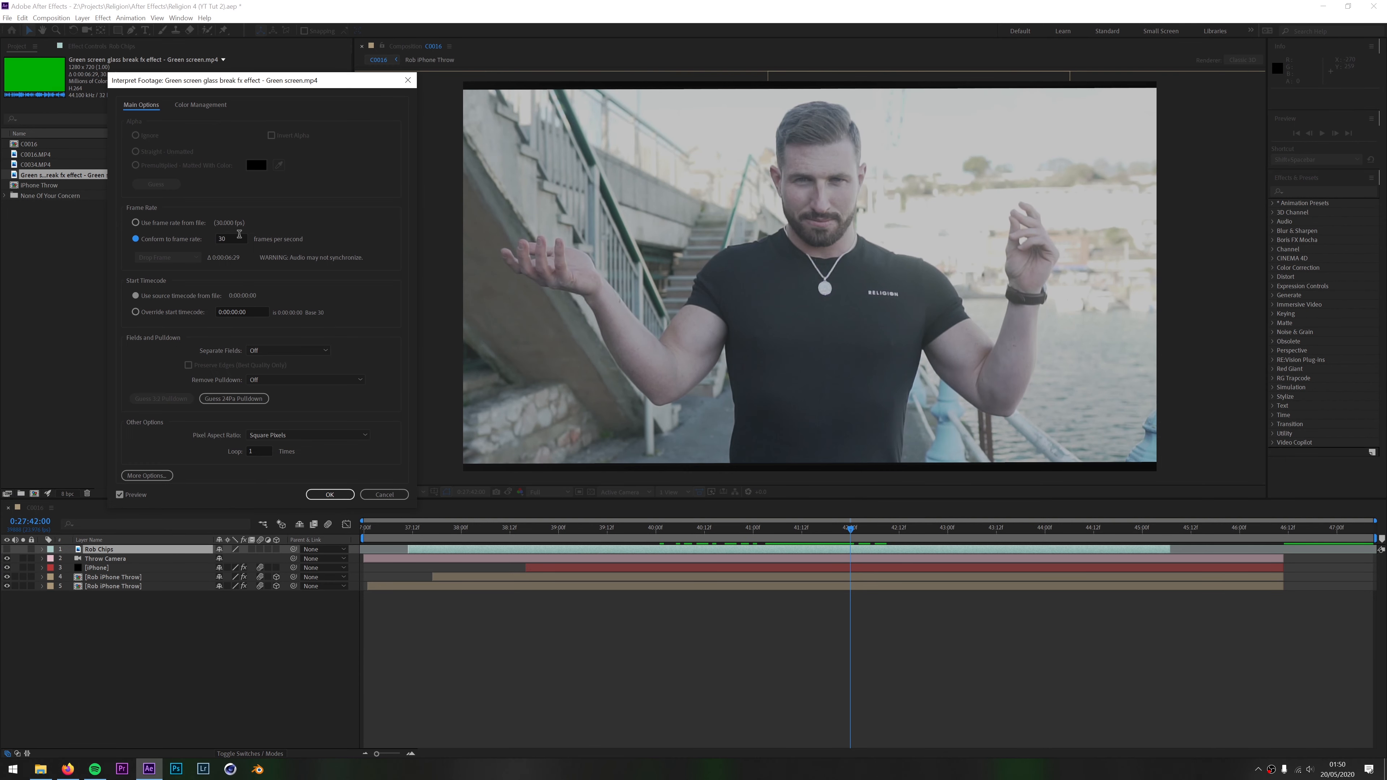
type("23.976")
key("Return")
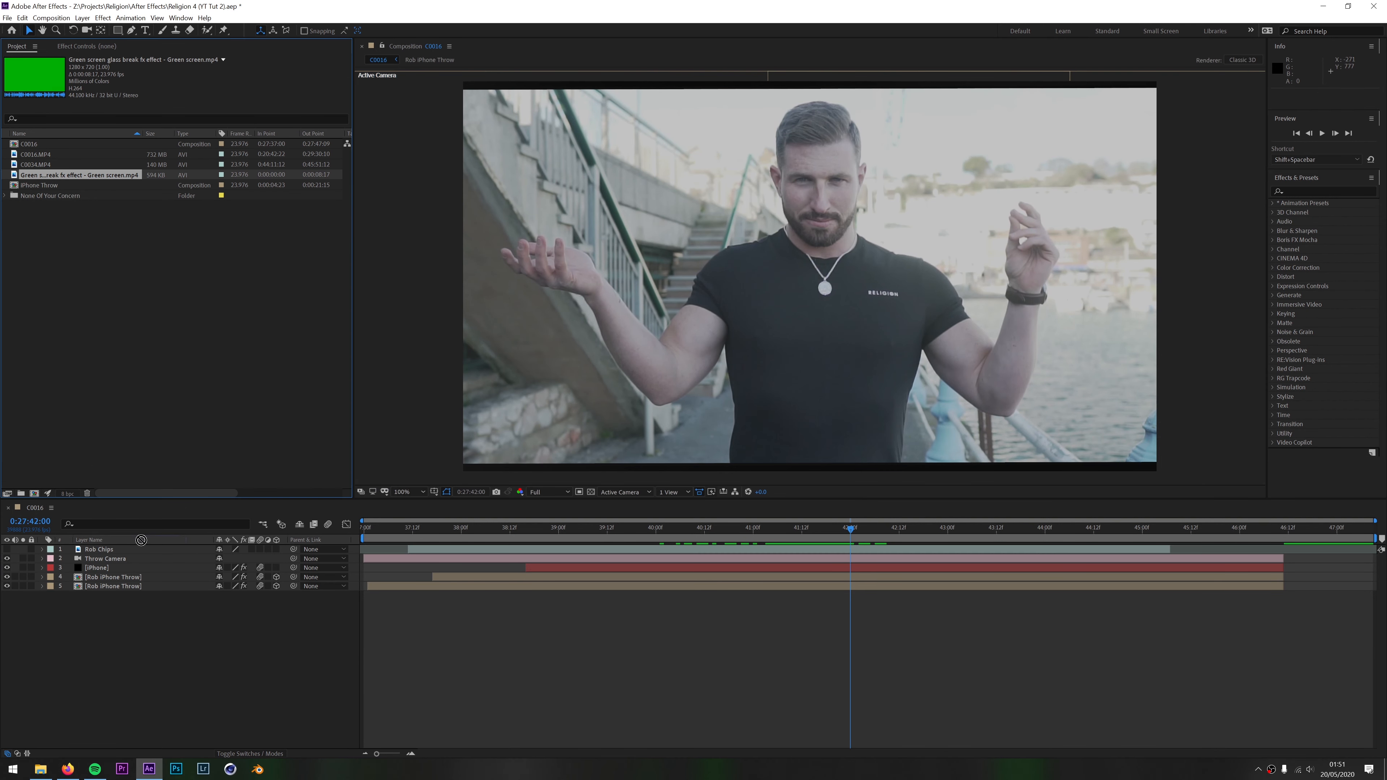
Add the green screen glass break clip as the uppermost layer of C0016 and scale it to fill the composition.
left_click_drag(144, 534, 143, 549)
right_click(143, 549)
mouse_move(186, 317)
left_click(302, 450)
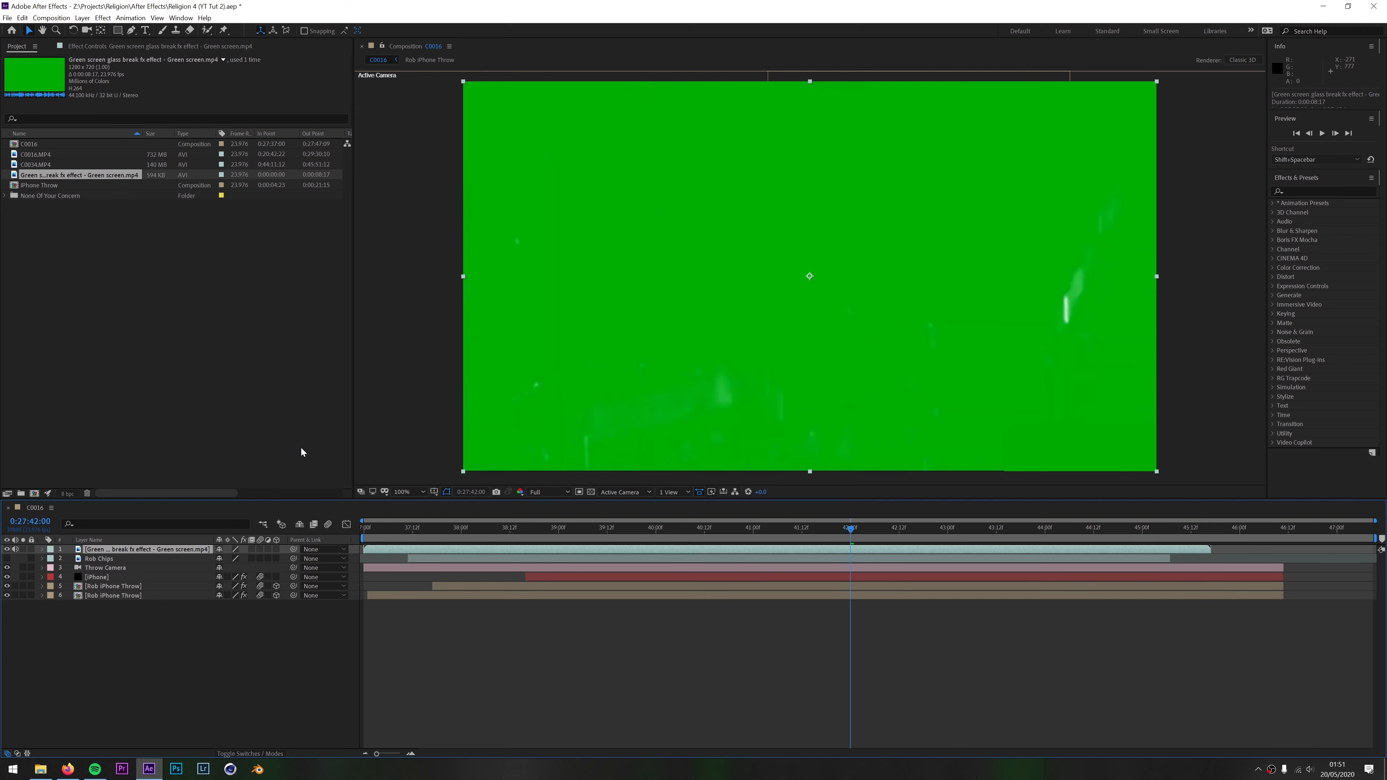
Key out the glass break layer's green with Keylight (1.2) and set its foreground colour correction saturation to 0.
left_click(1323, 190)
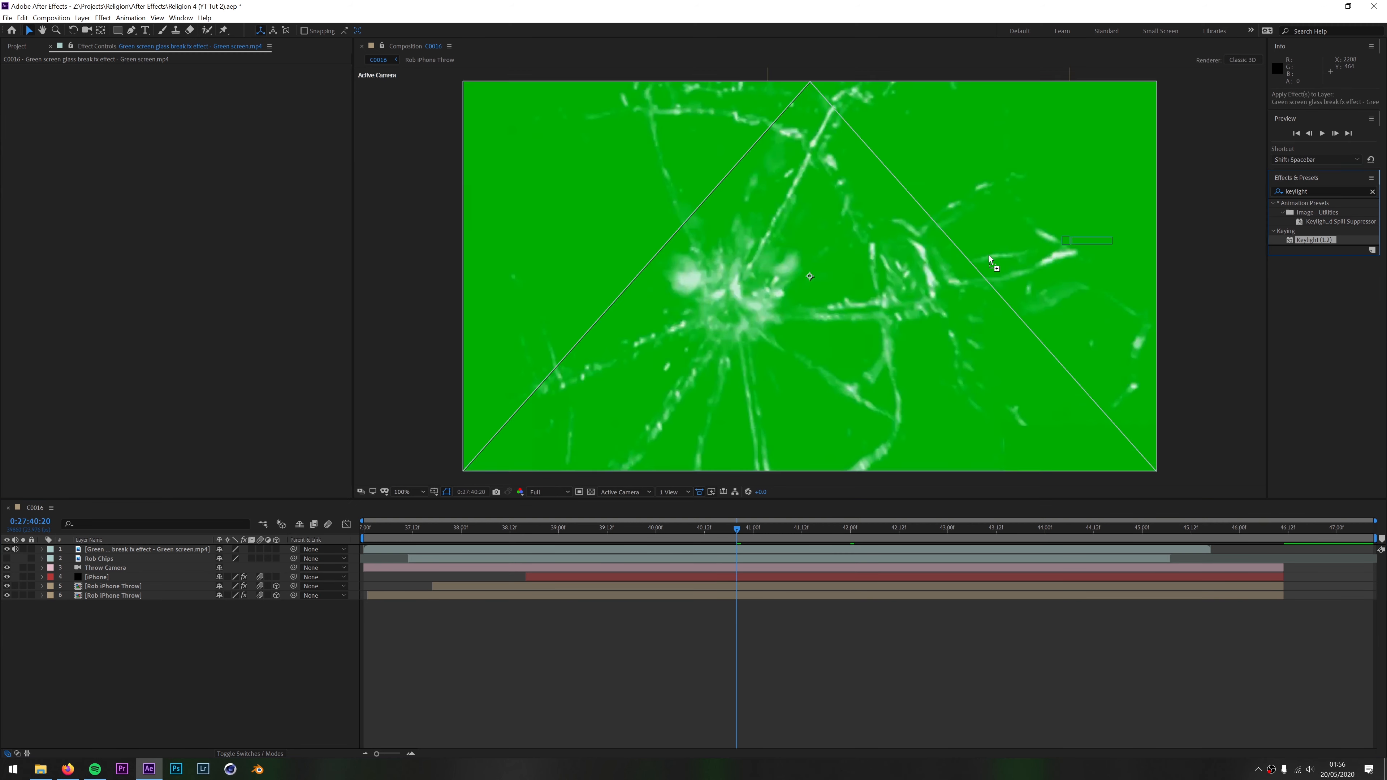
left_click_drag(990, 261, 992, 262)
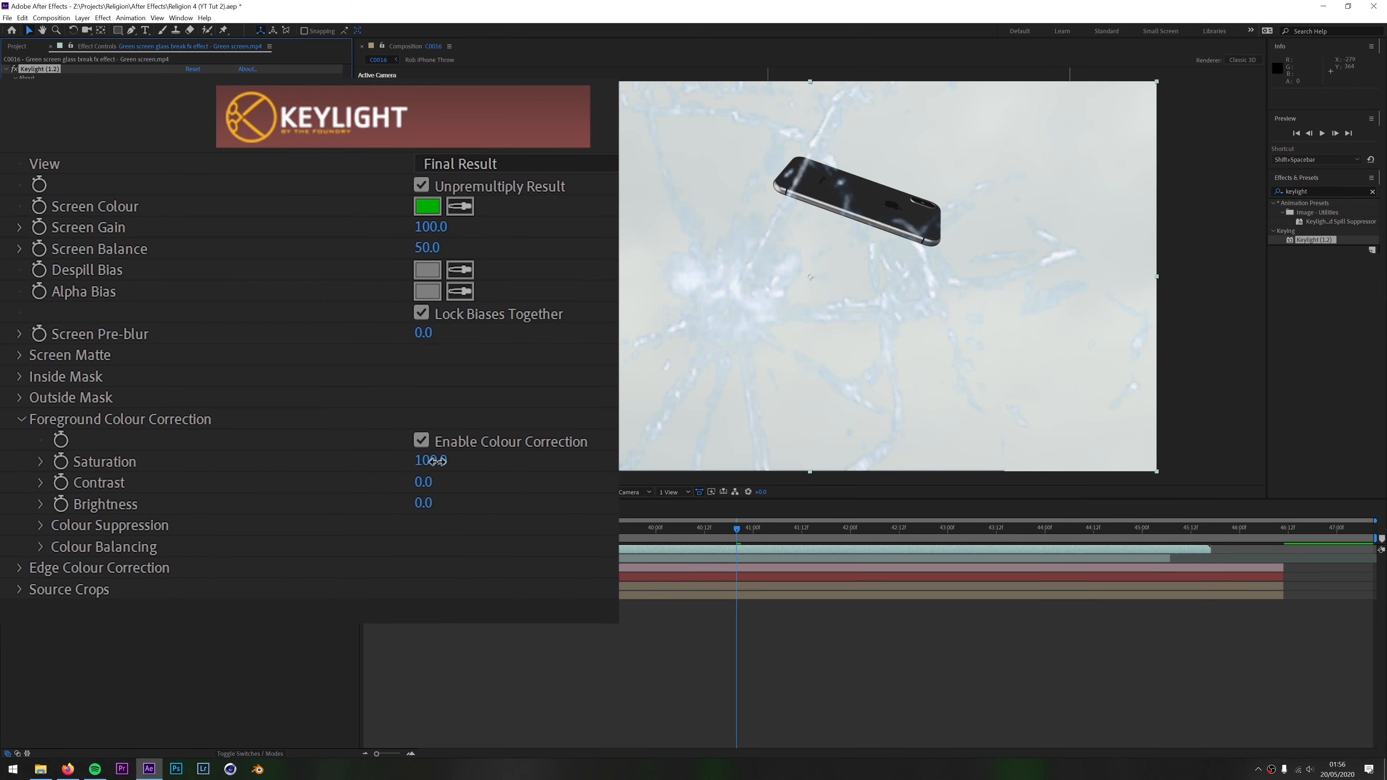
left_click(439, 462)
type("0")
key("Return")
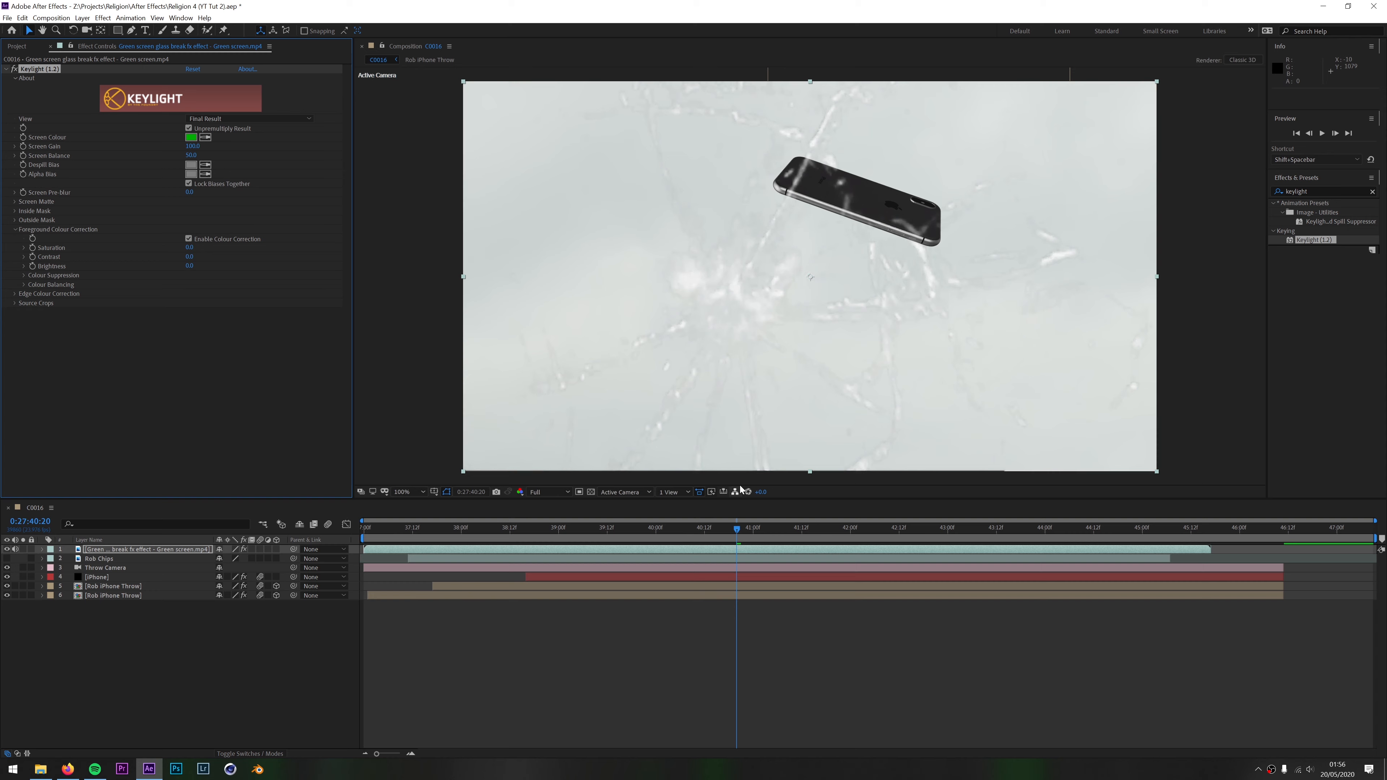
Move the glass break layer later and trim its start to the moment the phone screen fills the frame, just after 0:27:42:00.
left_click_drag(739, 528, 989, 540)
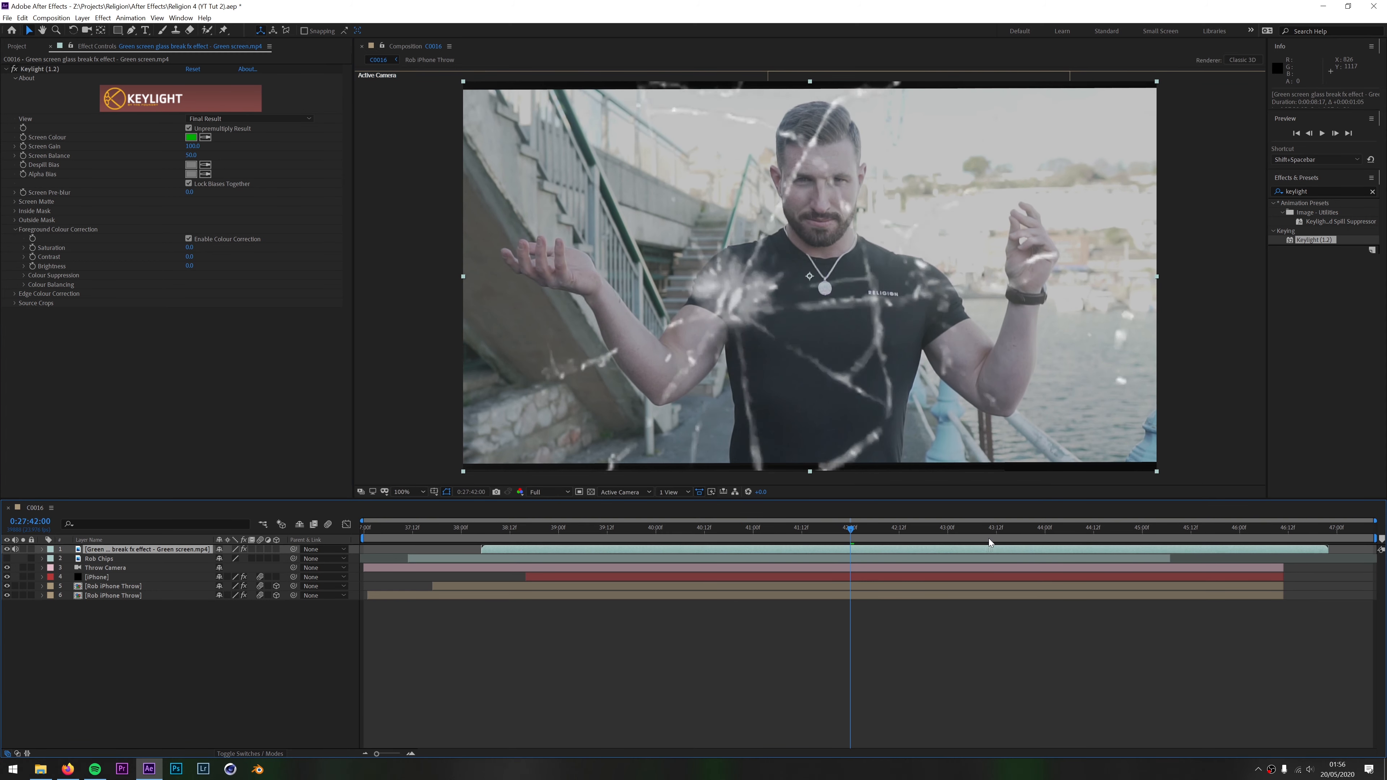
left_click_drag(851, 529, 860, 562)
key("Page_Down")
left_click_drag(861, 528, 773, 531)
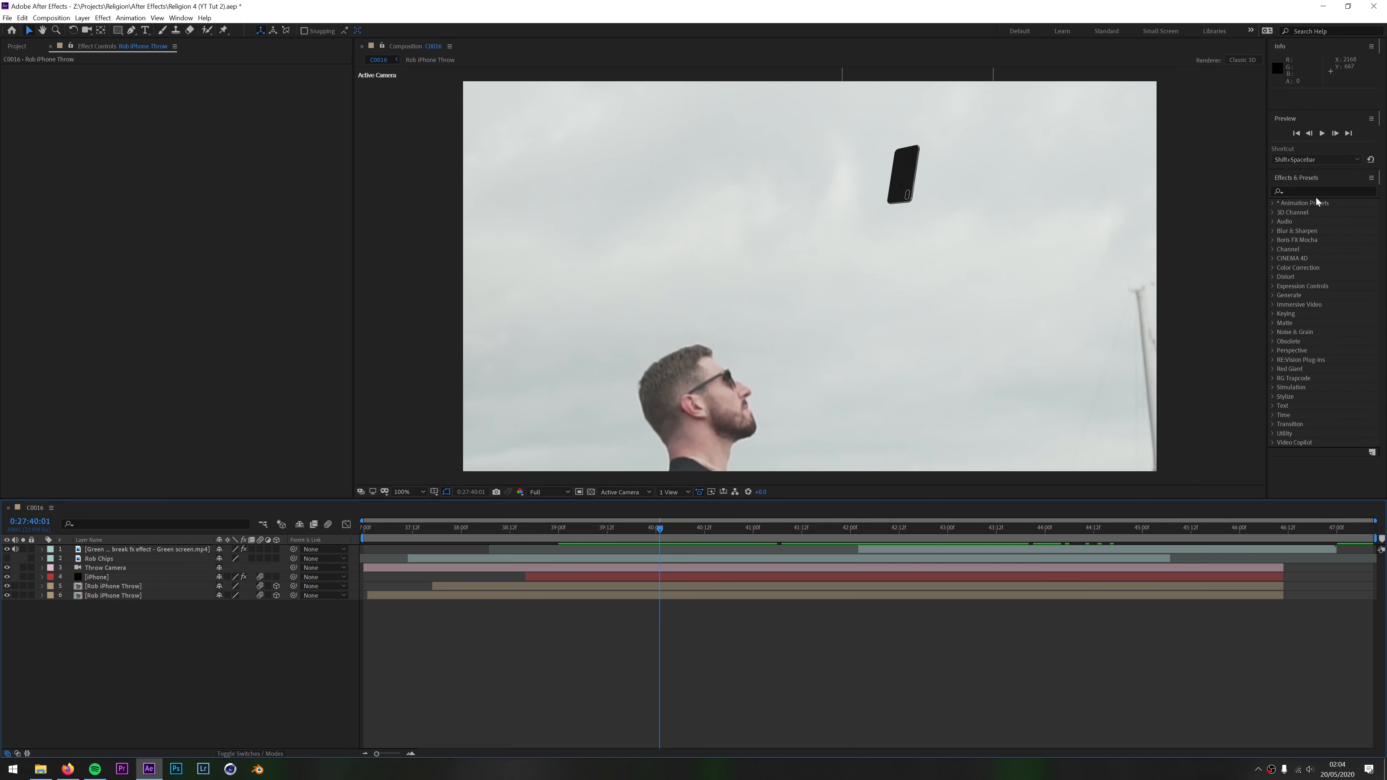
Apply Camera Lens Blur to the lowest iPhone Throw layer and keyframe its Blur Radius, starting from 0 at 0:27:40:07.
left_click_drag(1214, 262, 653, 595)
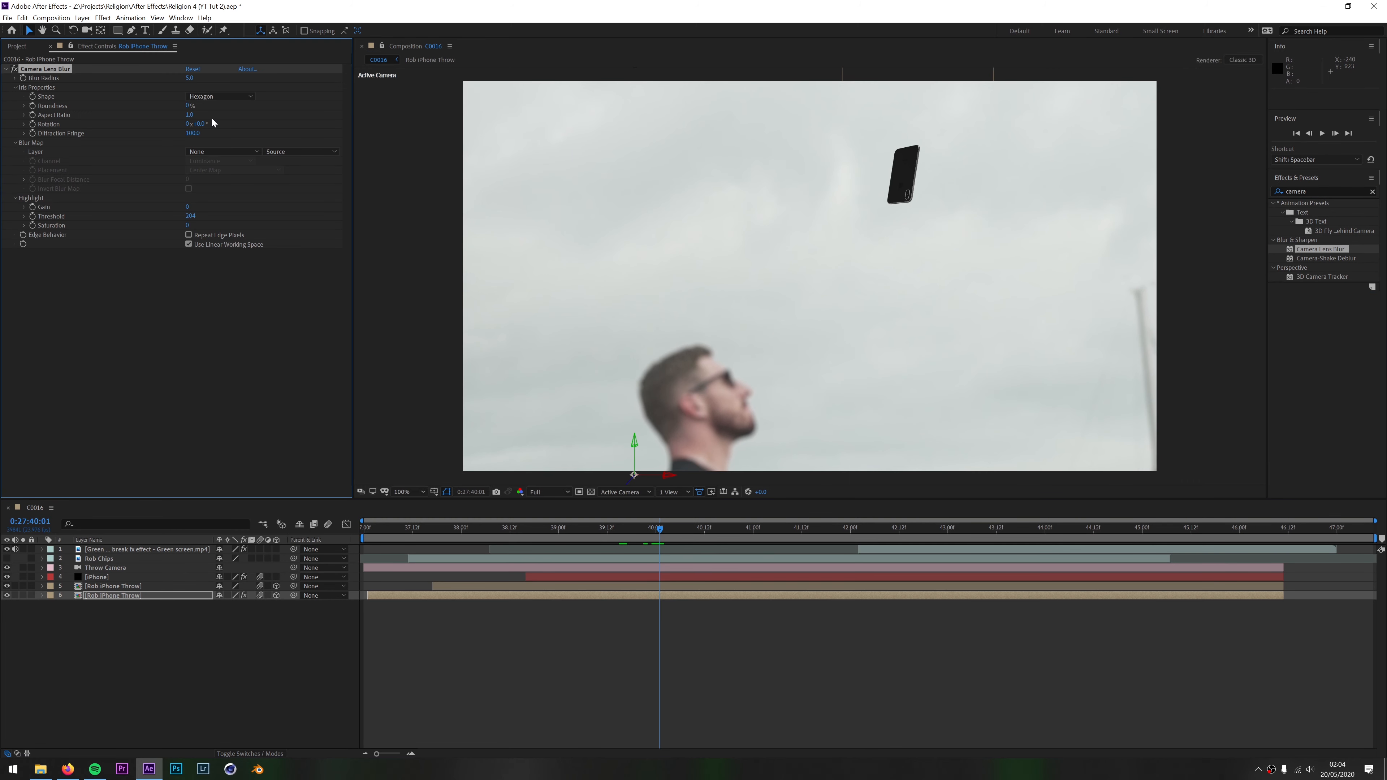
left_click_drag(660, 533, 690, 549)
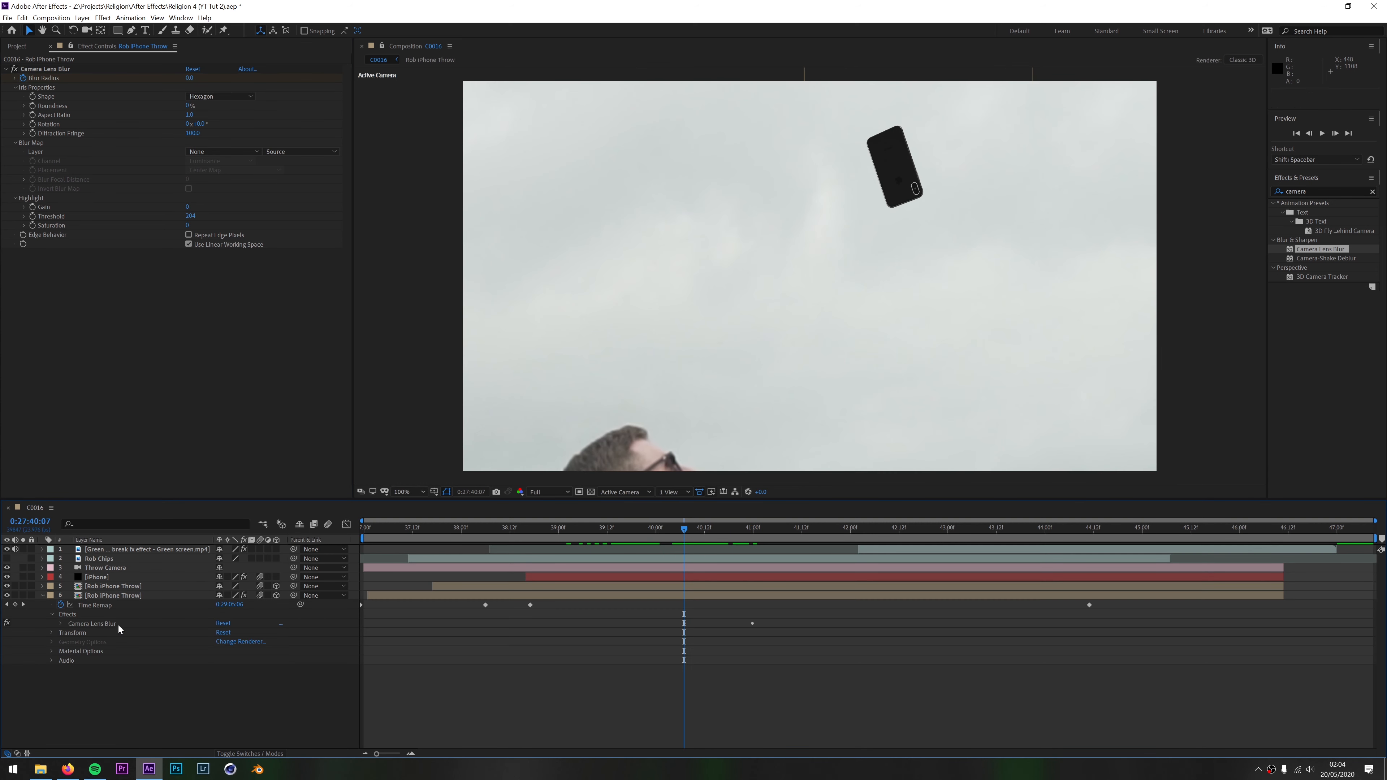
Copy the keyframed Camera Lens Blur effect onto the masked iPhone Throw layer directly above and reveal that layer's properties.
left_click(116, 624)
left_click(142, 587)
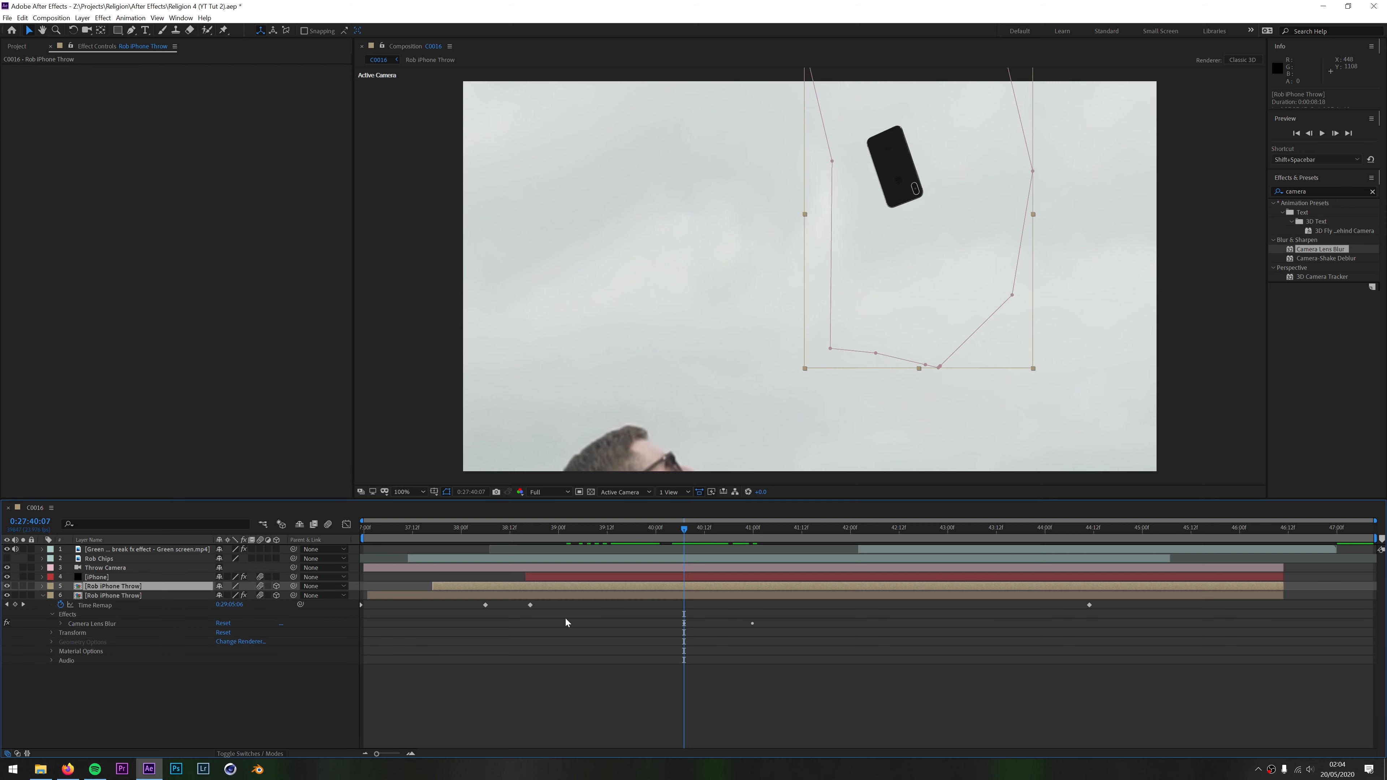
left_click(42, 586)
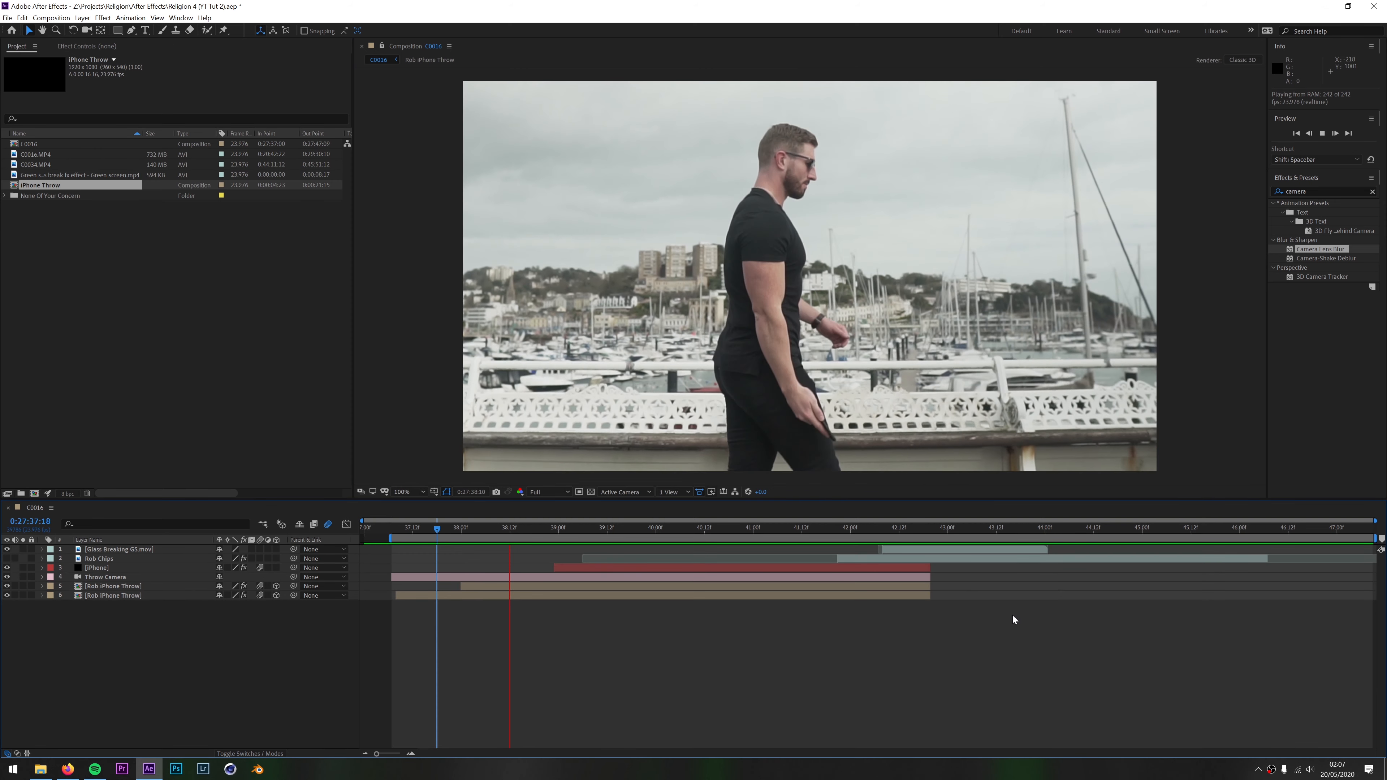